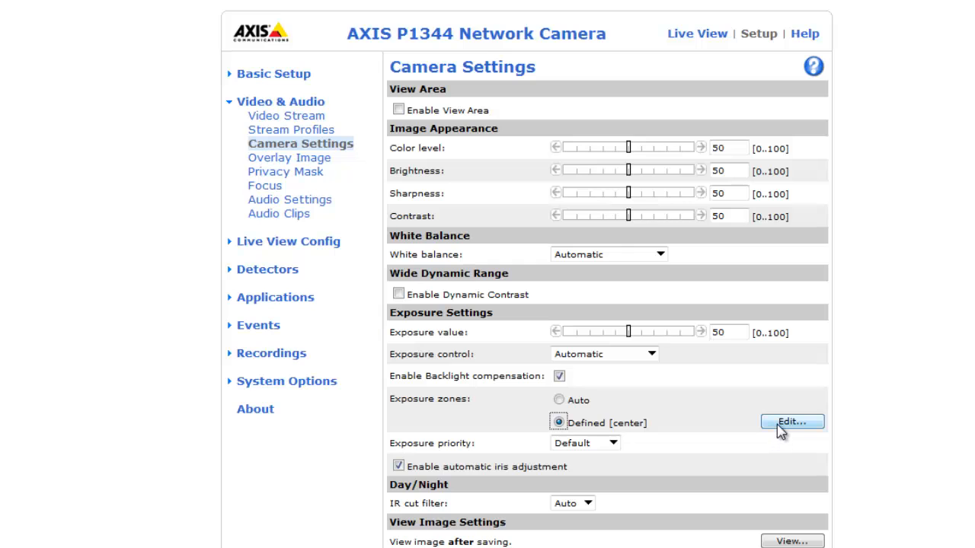
# Open the editor for the defined exposure zones
pyautogui.click(779, 425)
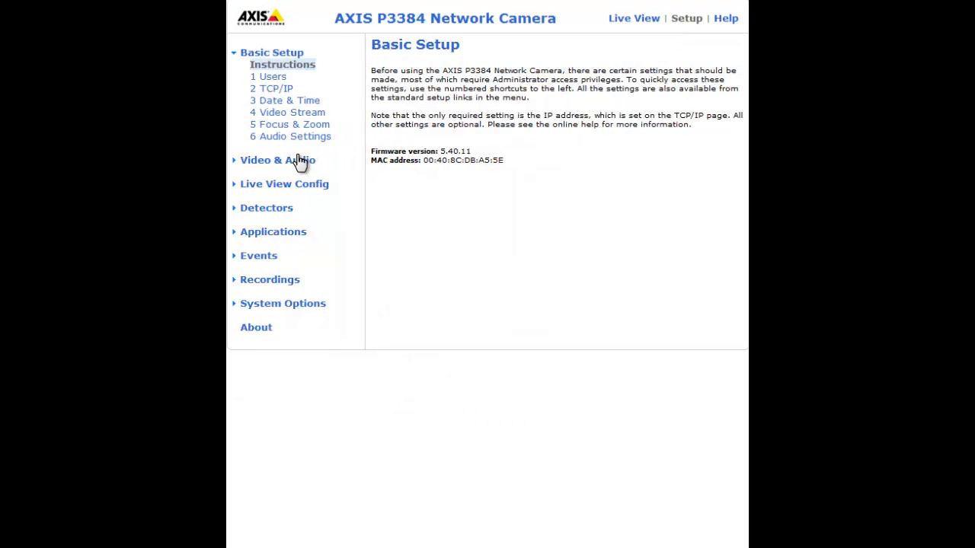
# In the AXIS P3384 camera settings, set WDR - Dynamic Capture to Lightfinder Mode and exposure zones to Defined
pyautogui.click(300, 160)
pyautogui.click(285, 114)
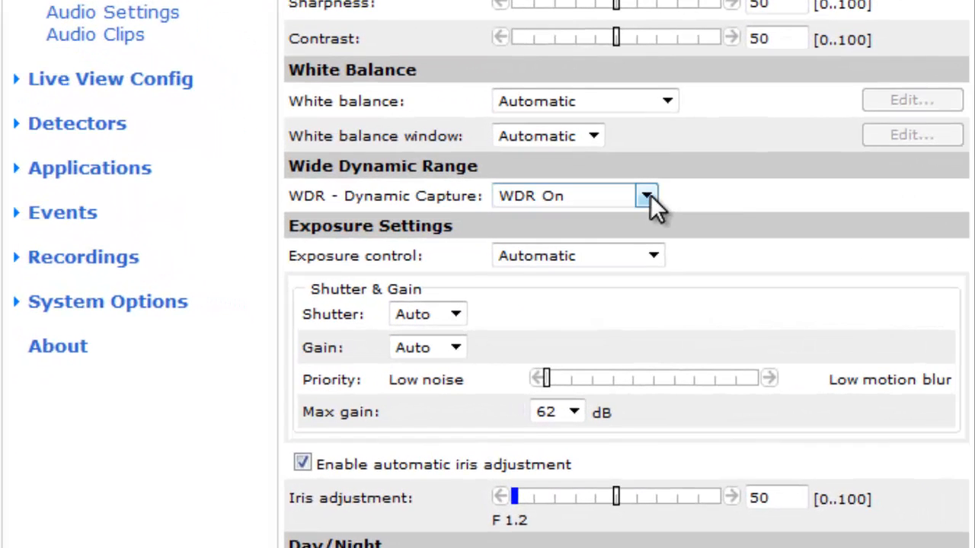
pyautogui.click(573, 259)
pyautogui.click(625, 235)
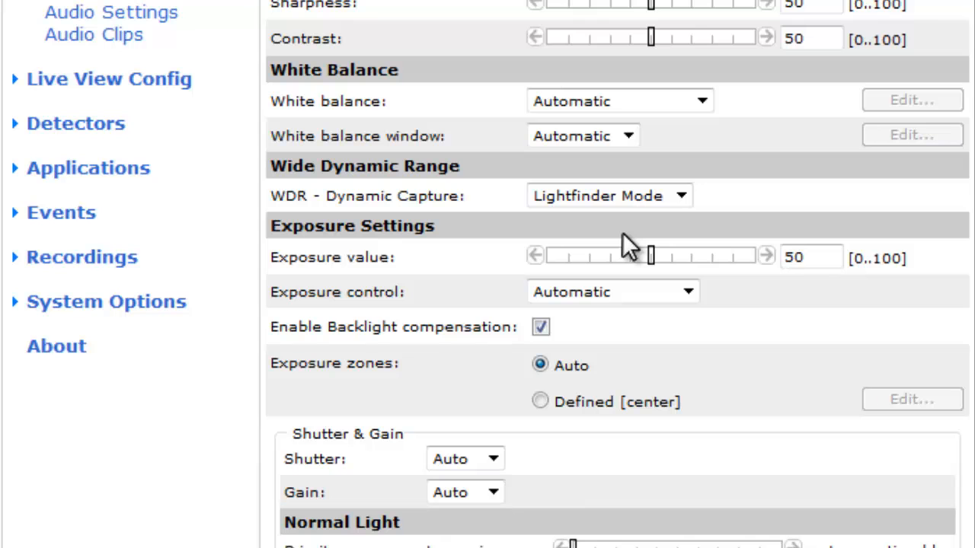
pyautogui.click(540, 404)
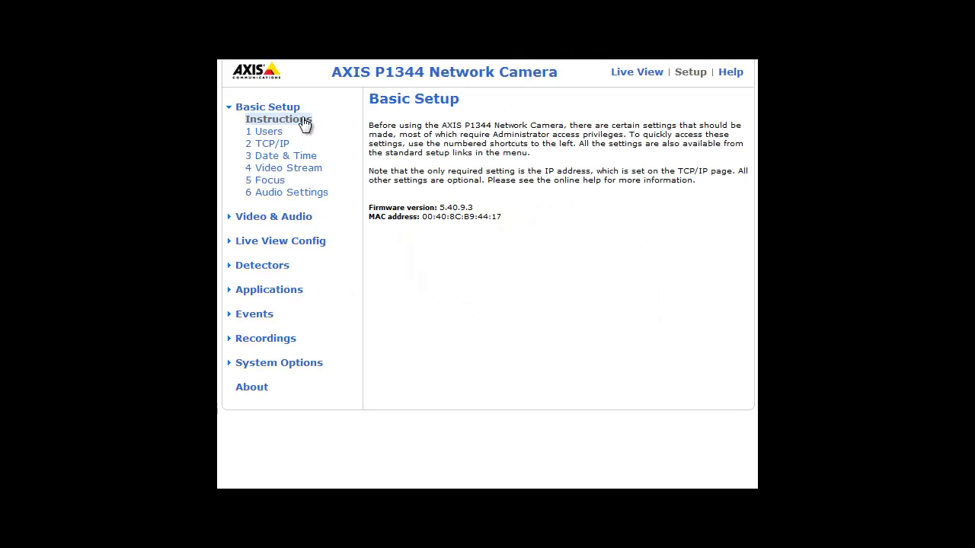
# Rotate the AXIS P1344 video stream image by 180 degrees and save the stream settings
pyautogui.click(292, 170)
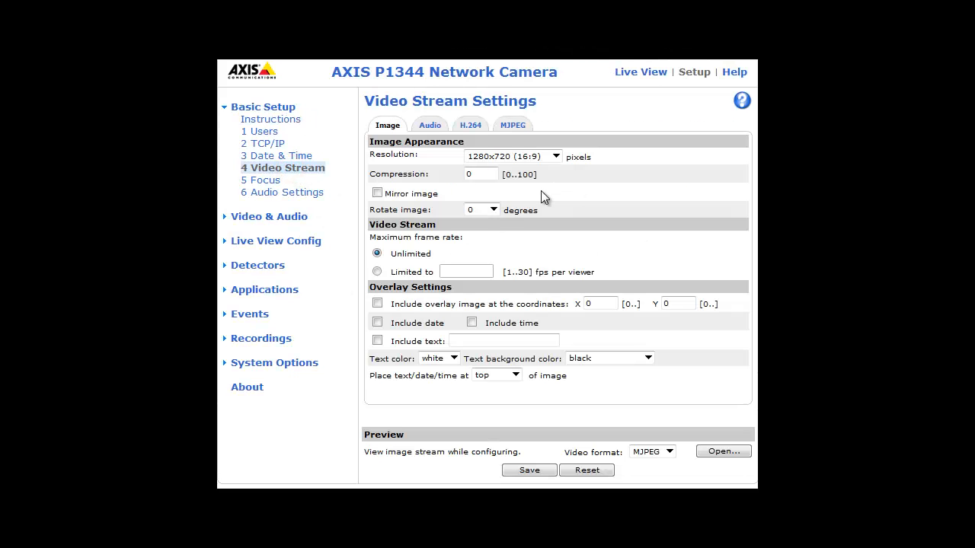
pyautogui.click(493, 210)
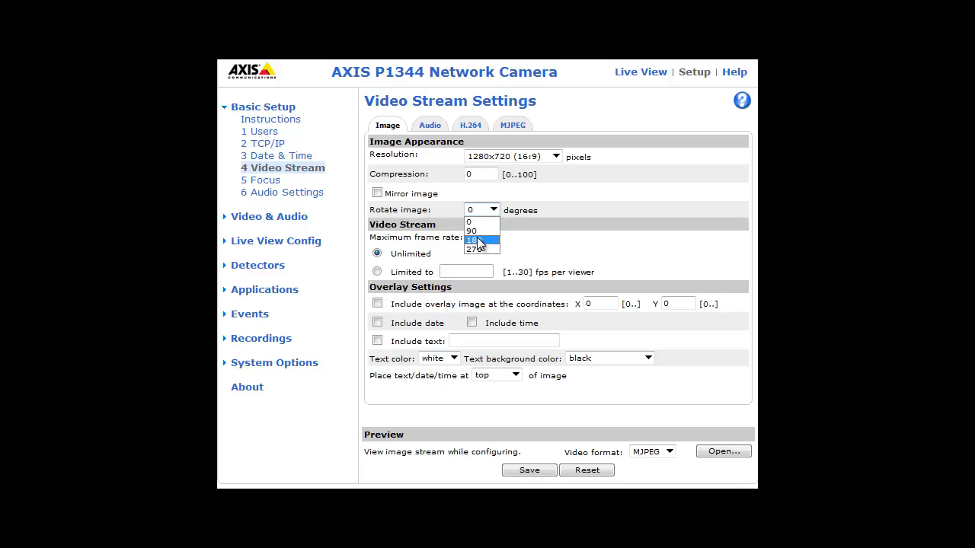
pyautogui.click(475, 240)
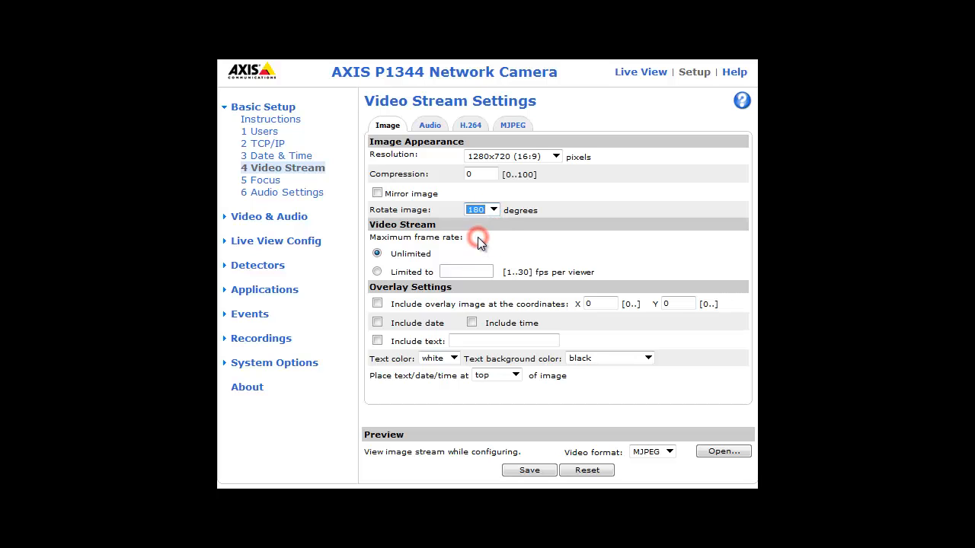
pyautogui.click(535, 470)
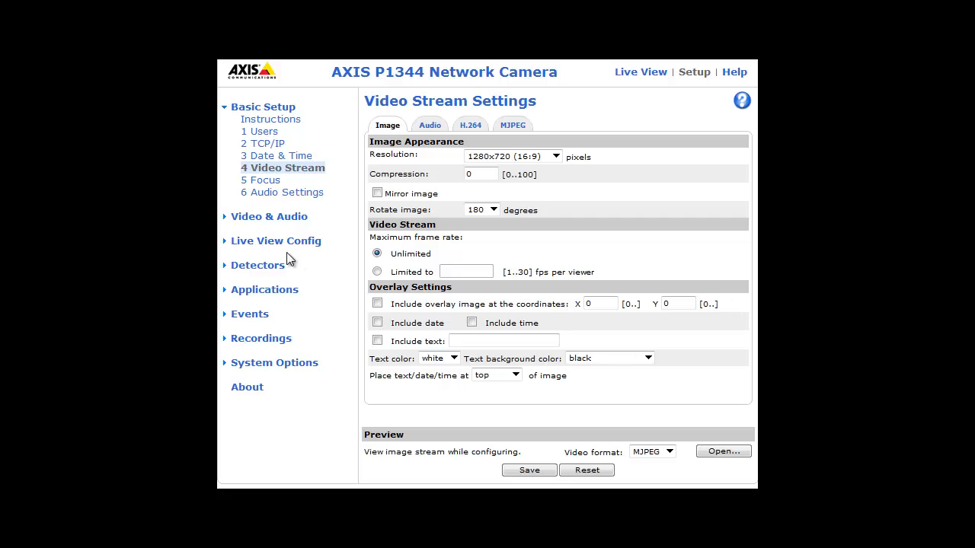
# Open the exposure zone editor from the camera settings and save the window setting as Automatic
pyautogui.click(282, 218)
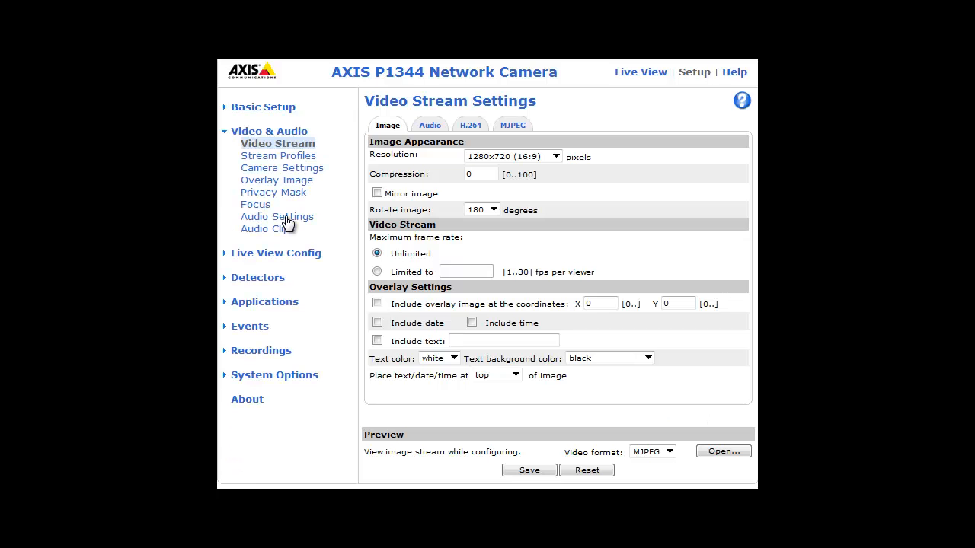
pyautogui.click(304, 172)
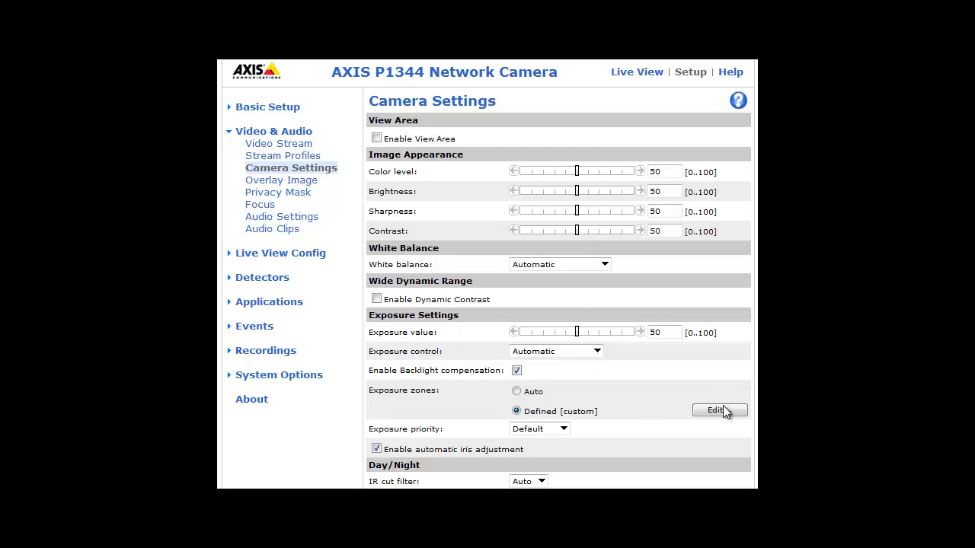
pyautogui.click(719, 412)
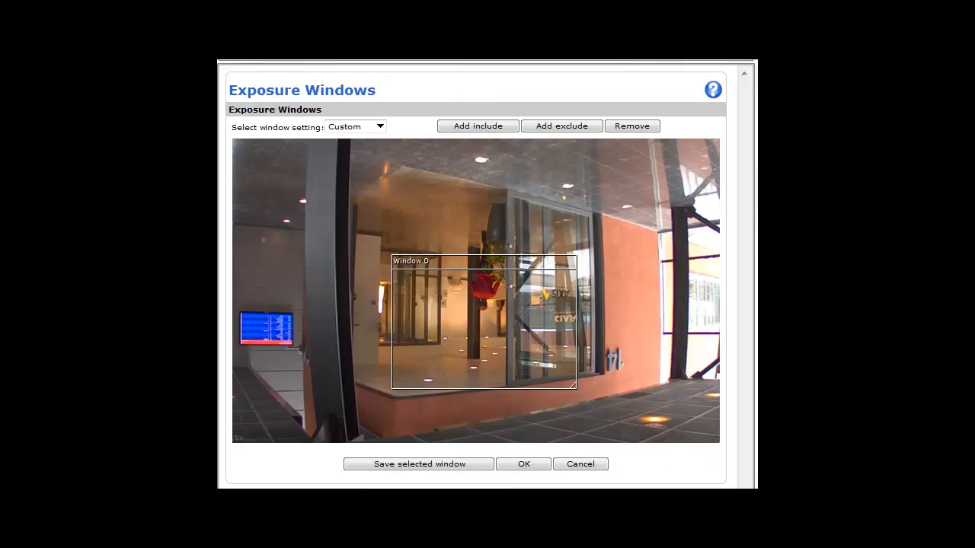
pyautogui.click(383, 128)
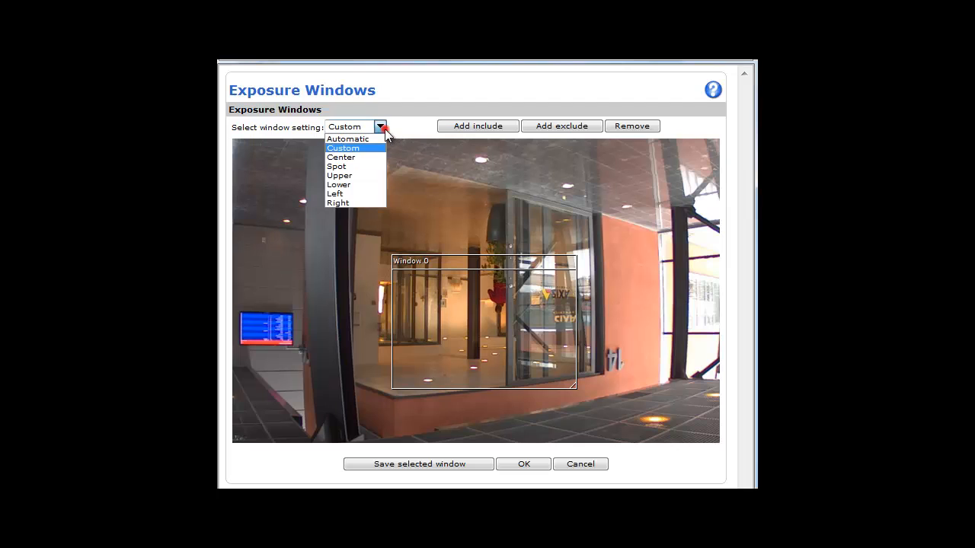
pyautogui.click(366, 139)
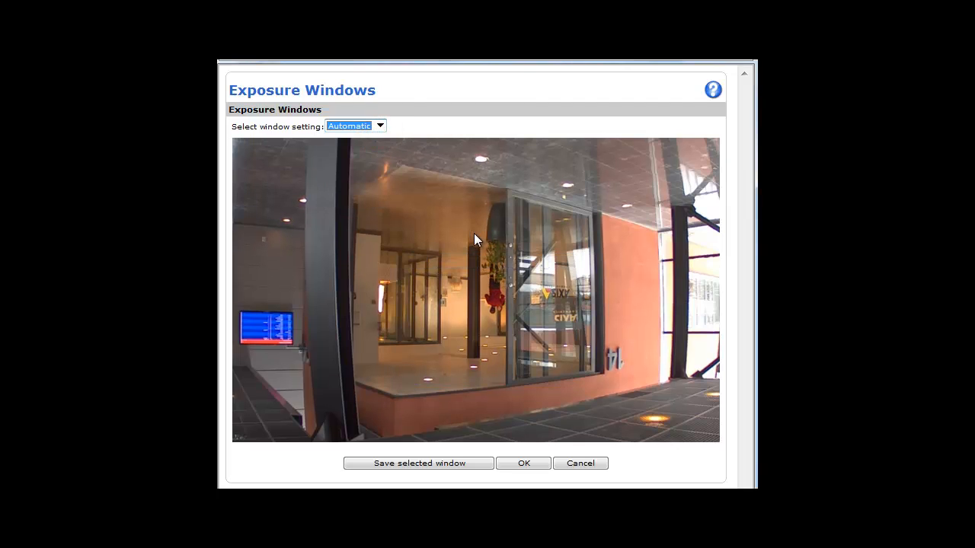
pyautogui.click(408, 461)
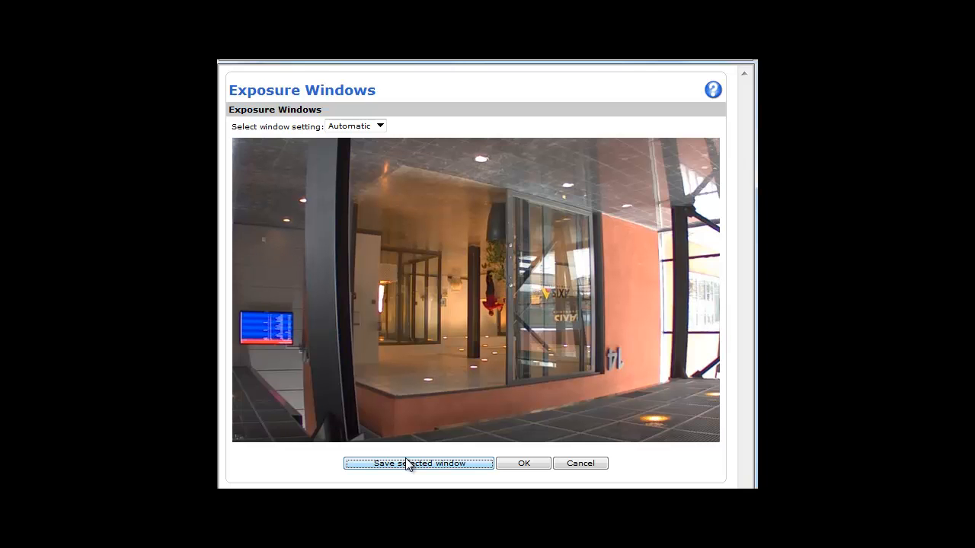
# Try the Center and Spot exposure window settings, saving each one to compare the image
pyautogui.click(379, 126)
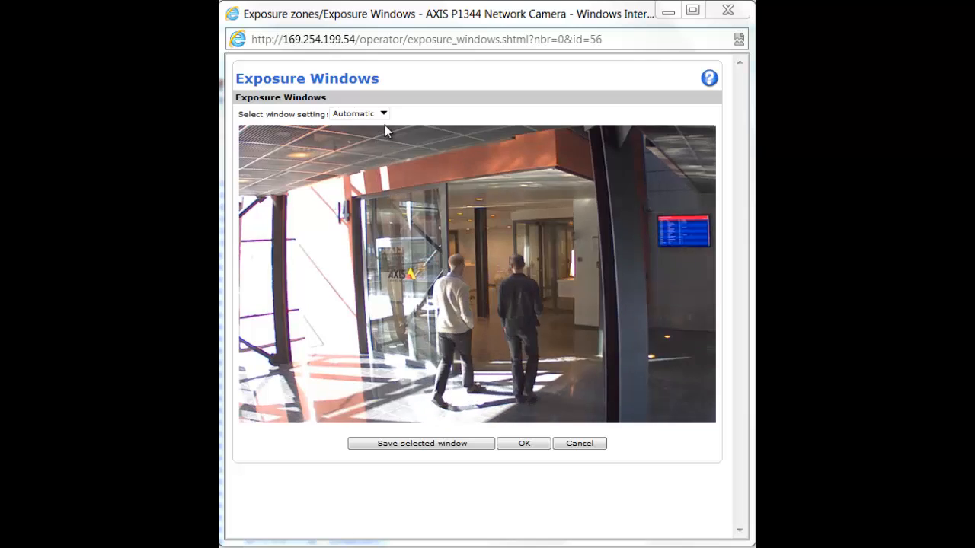
pyautogui.click(384, 114)
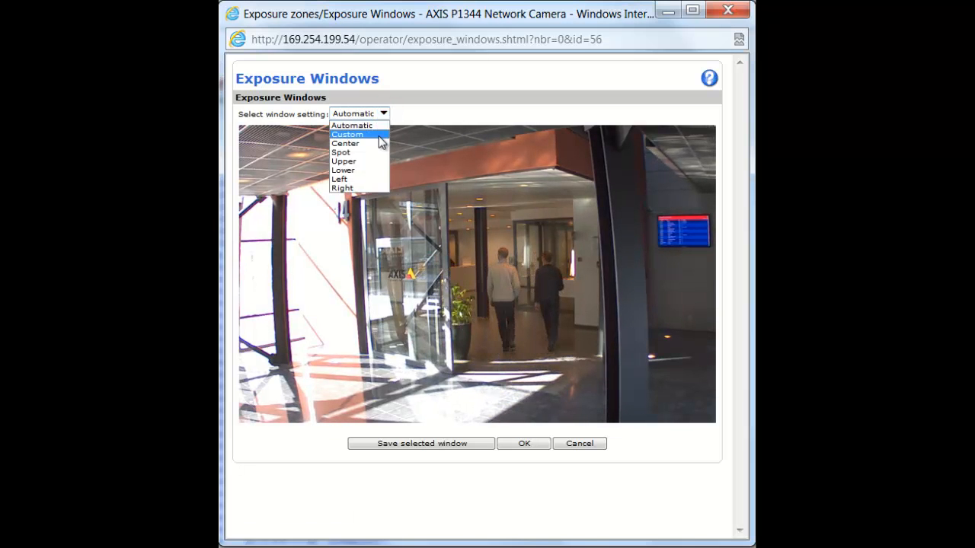
pyautogui.click(374, 144)
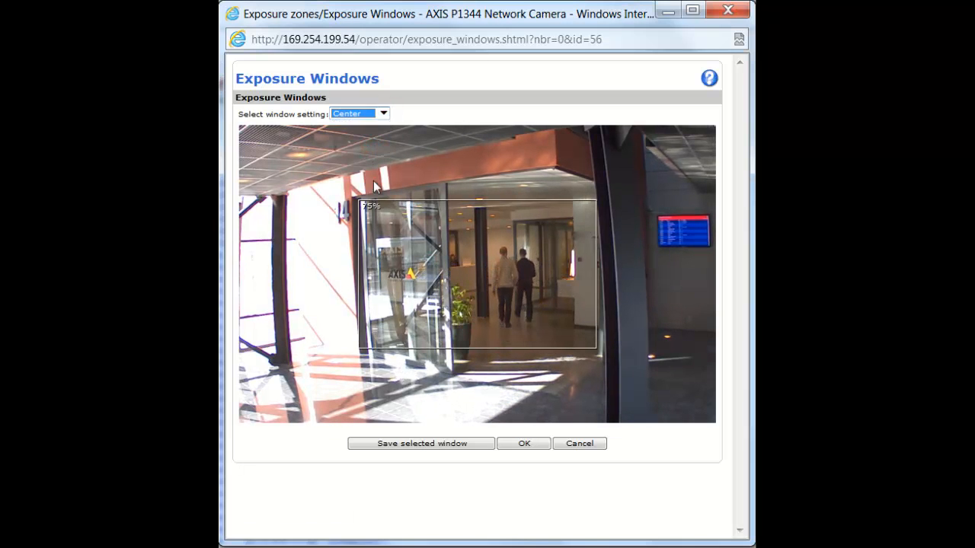
pyautogui.click(380, 448)
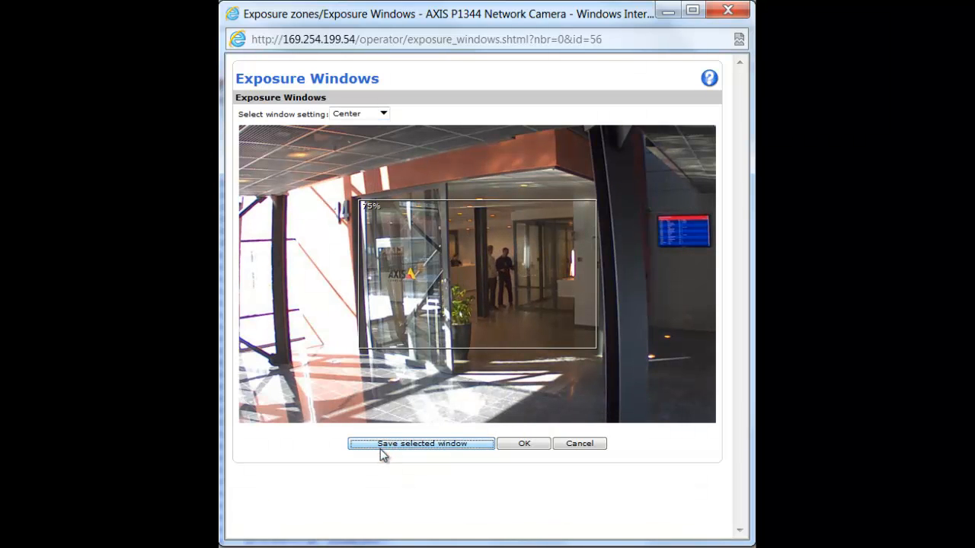
pyautogui.click(382, 114)
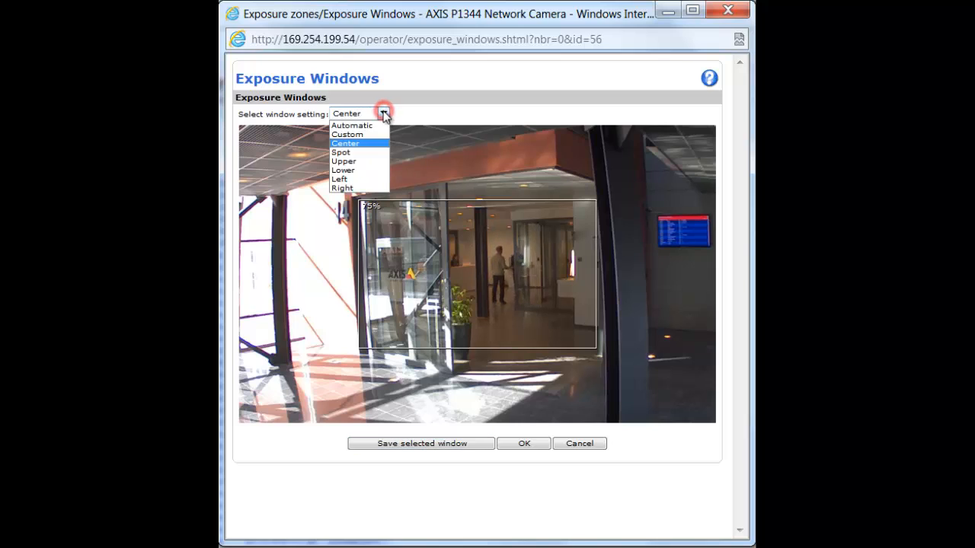
pyautogui.click(365, 152)
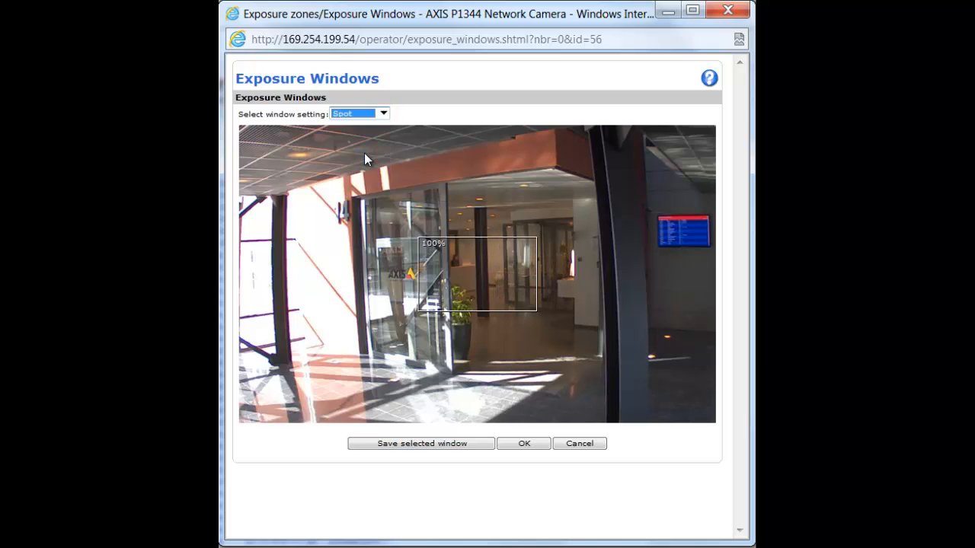
pyautogui.click(401, 442)
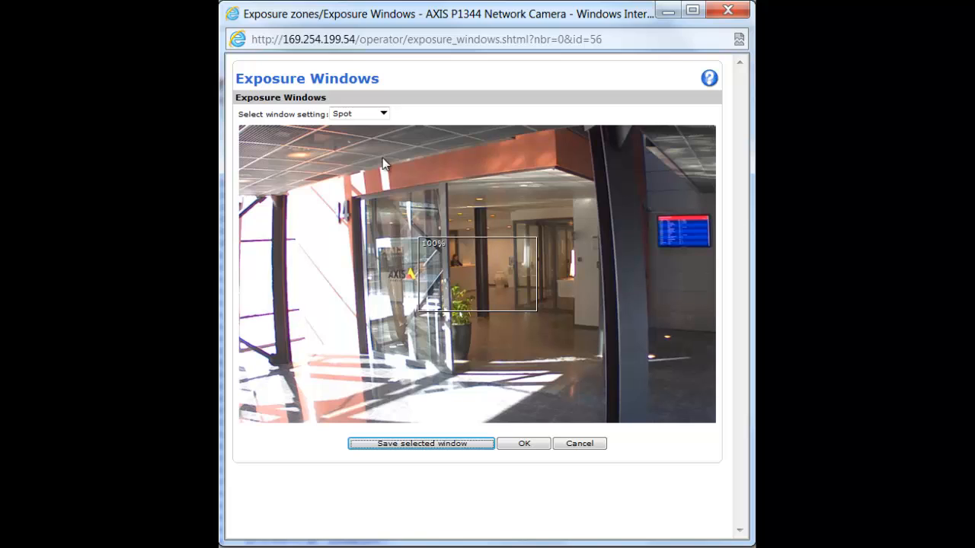
# Apply the Upper exposure window setting and save it, then save the Lower setting for comparison
pyautogui.click(383, 113)
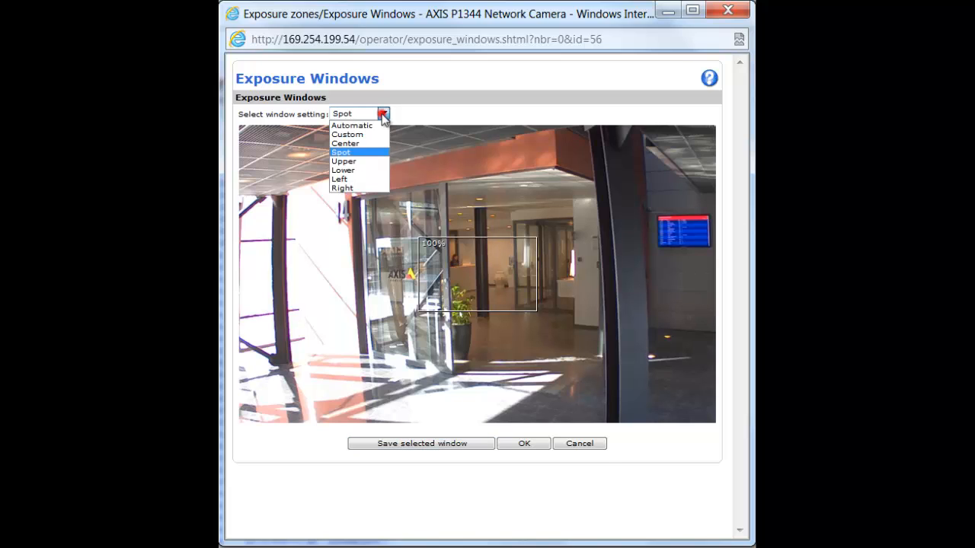
pyautogui.click(364, 161)
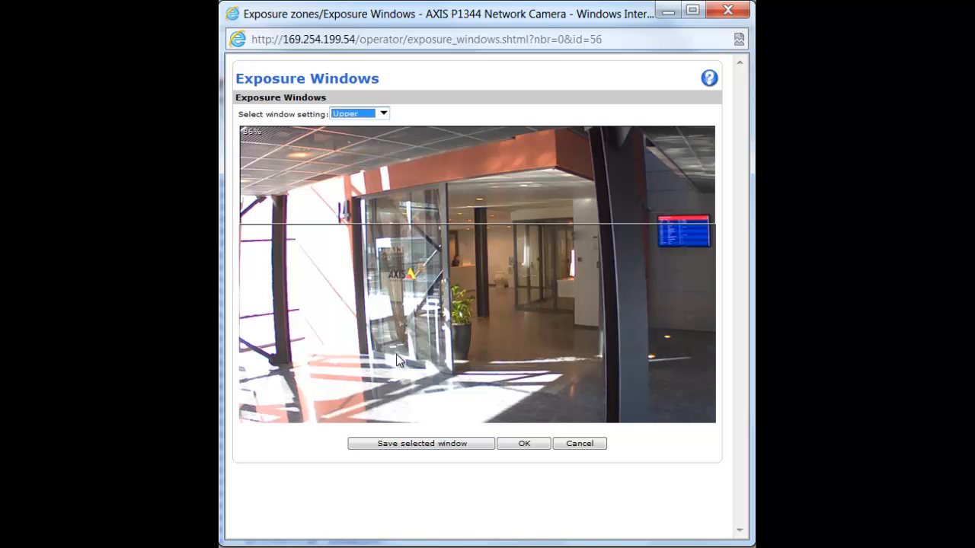
pyautogui.click(396, 445)
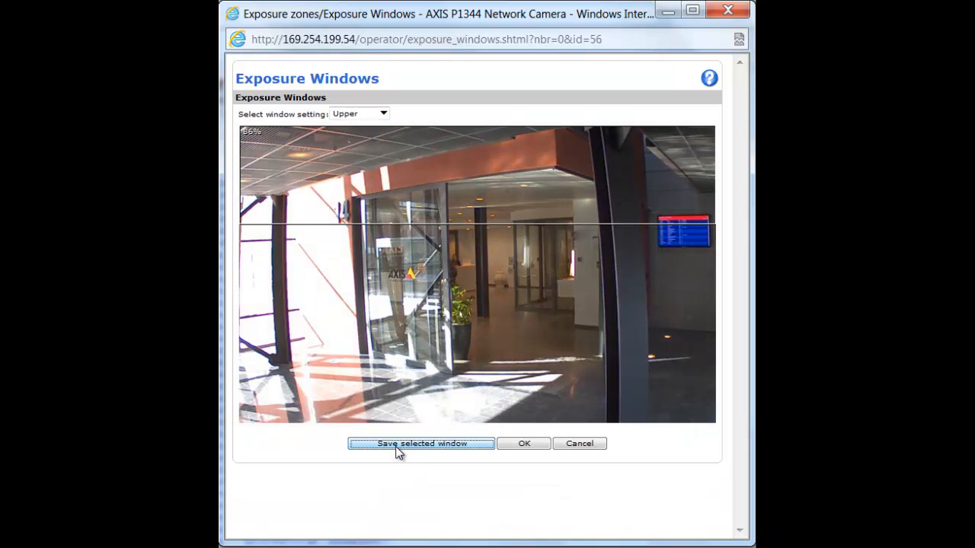
pyautogui.click(383, 114)
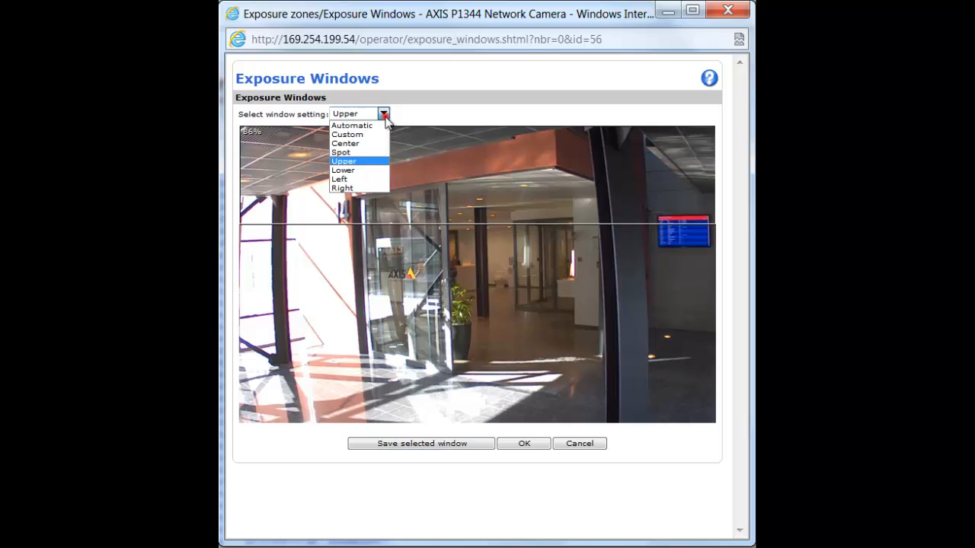
pyautogui.click(371, 170)
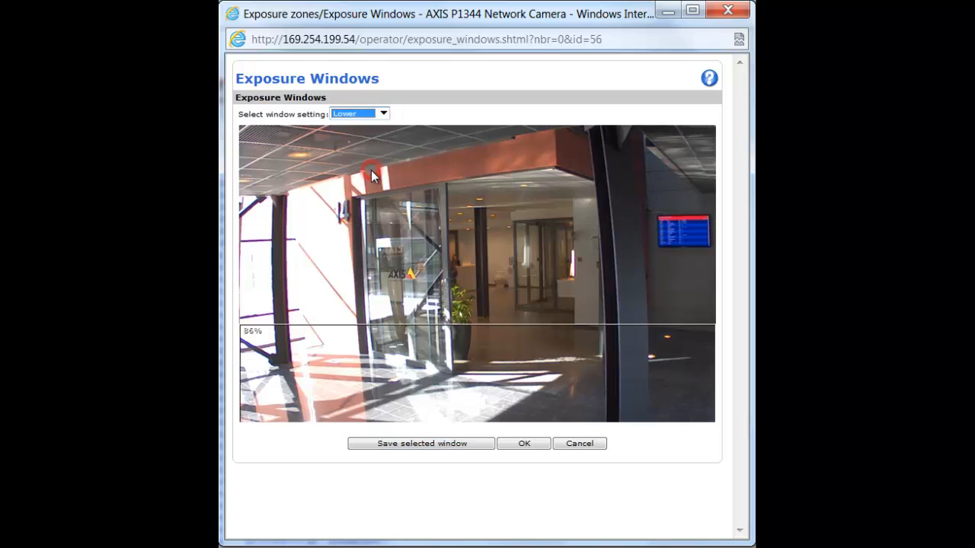
pyautogui.click(417, 444)
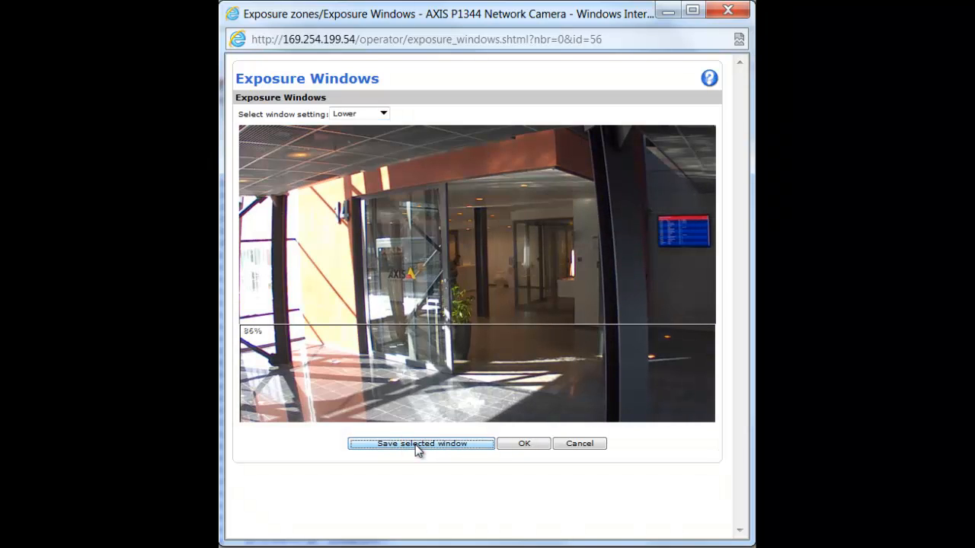
# Test the exposure weighting on each side by saving the Left window setting and the Right one
pyautogui.click(383, 114)
pyautogui.click(358, 179)
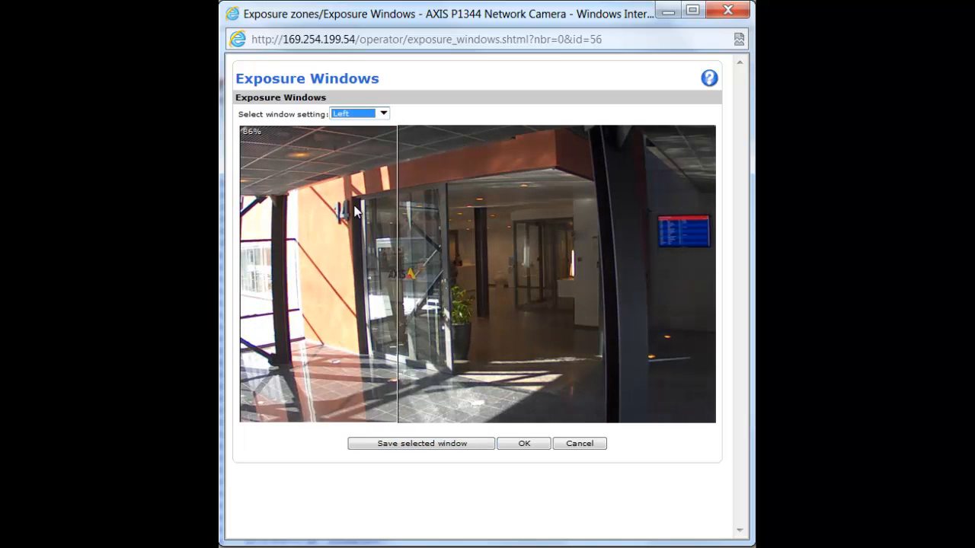
pyautogui.click(378, 447)
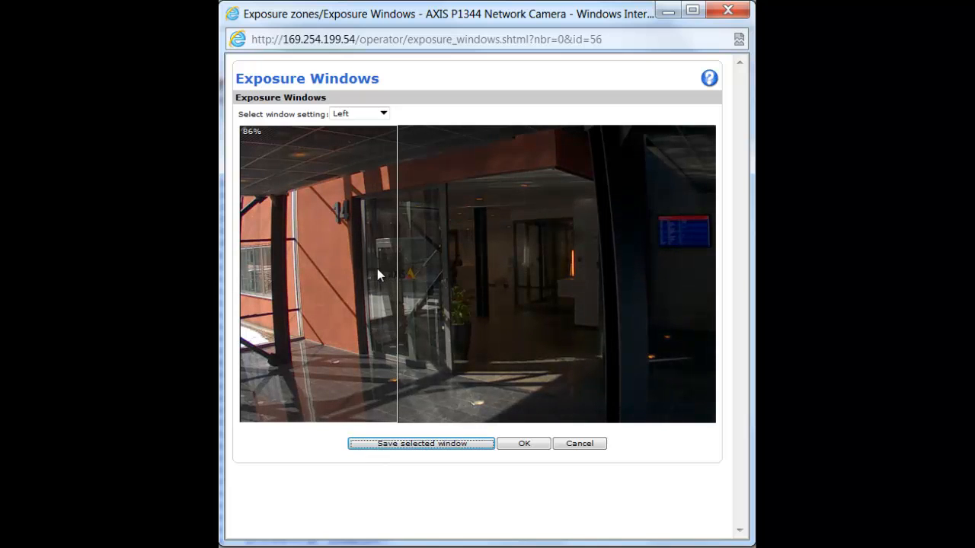
pyautogui.click(383, 114)
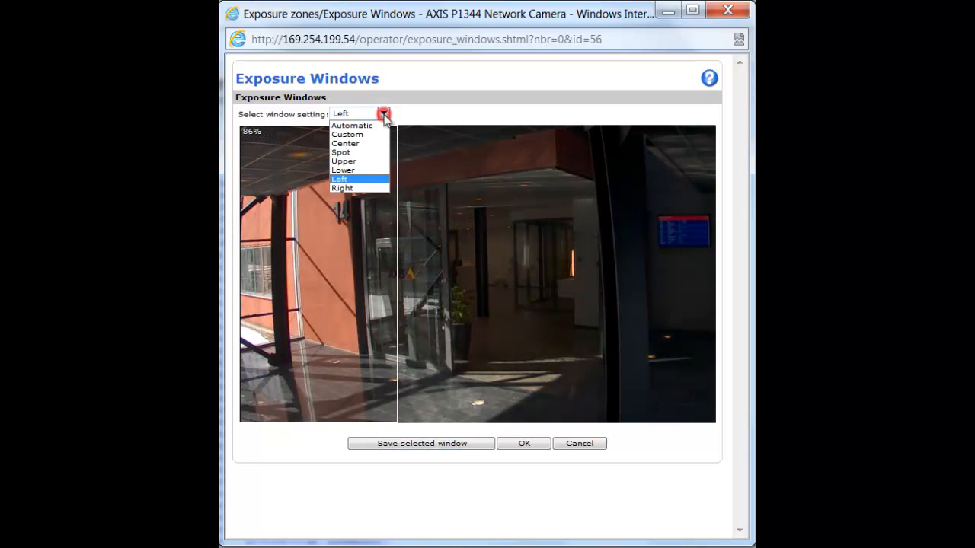
pyautogui.click(368, 188)
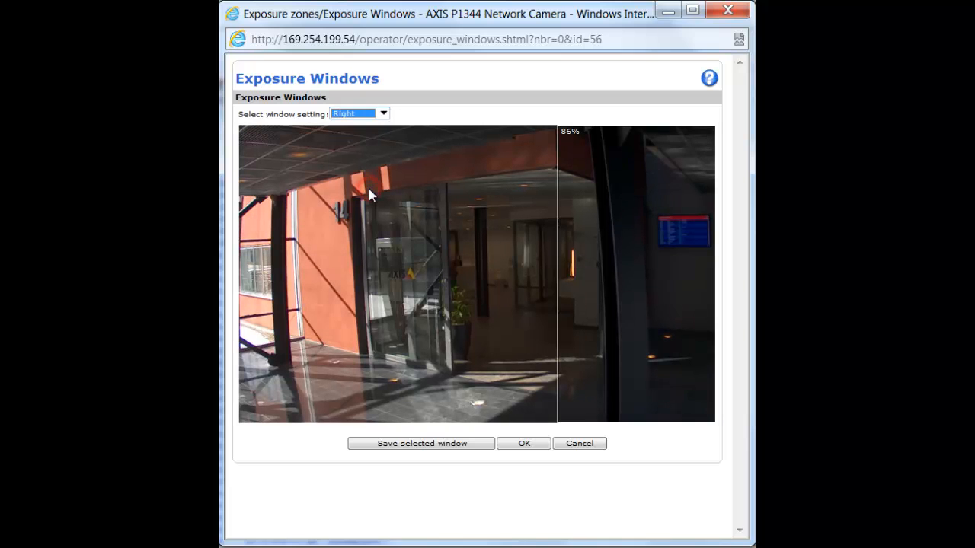
pyautogui.click(412, 449)
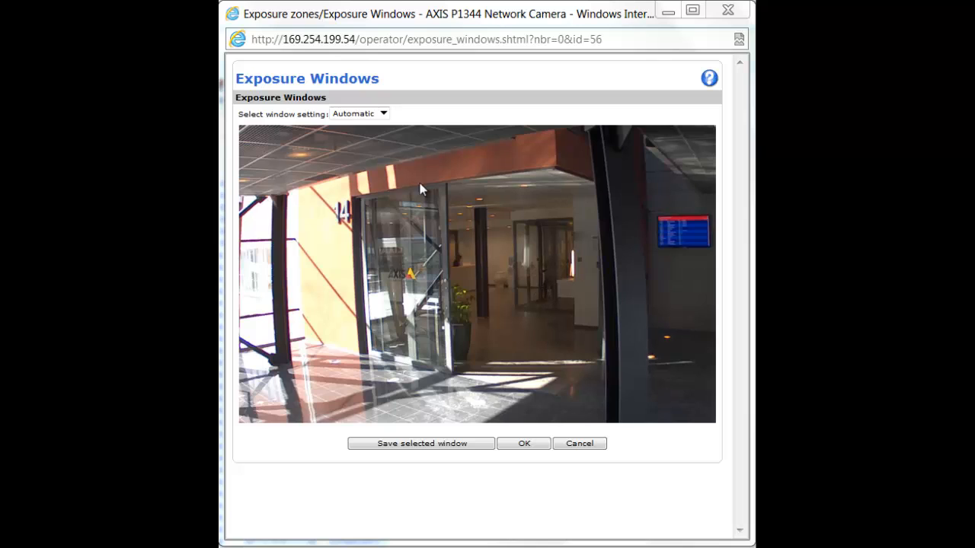
# Choose the Custom window setting, enlarge Window 0 to cover the glass door, entrance and wall screen, and save it
pyautogui.click(383, 114)
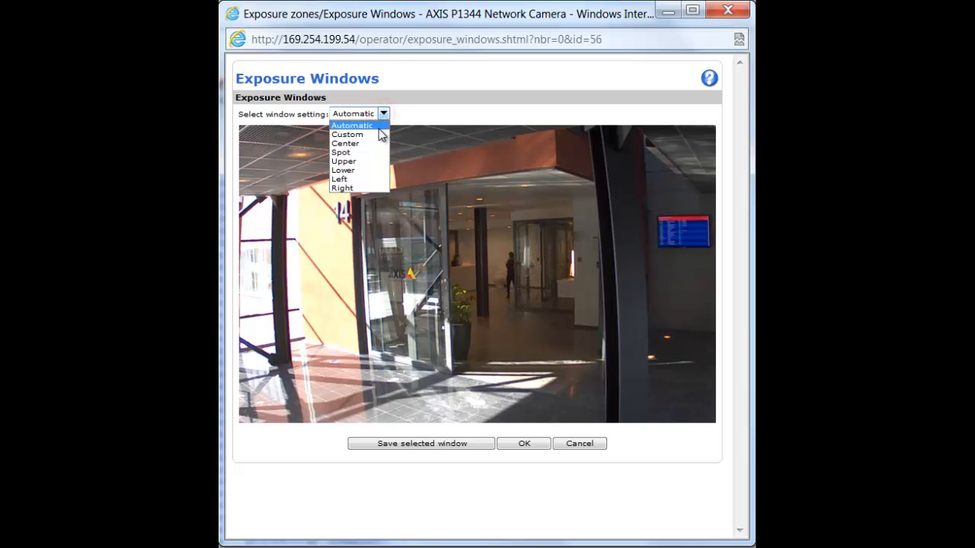
pyautogui.click(371, 133)
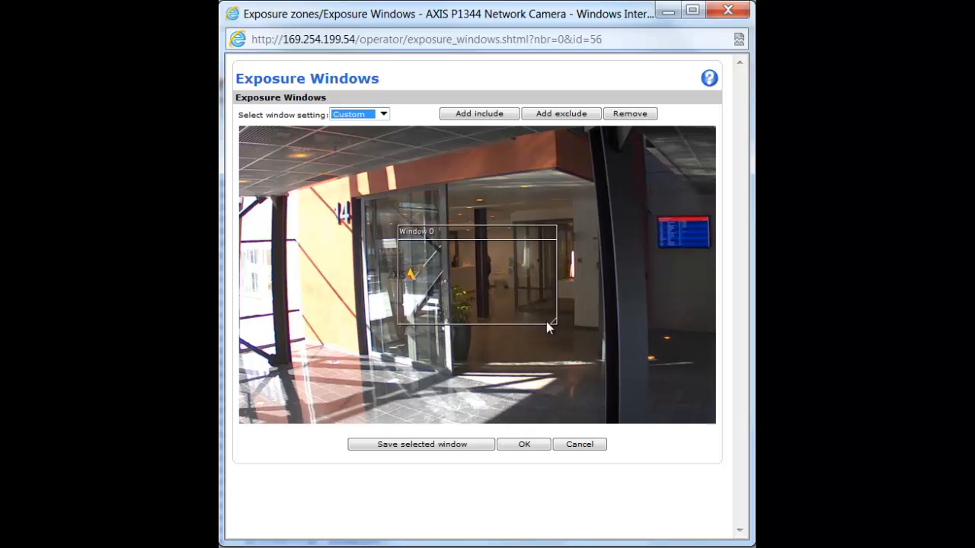
pyautogui.moveTo(553, 318); pyautogui.dragTo(703, 382)
pyautogui.moveTo(546, 228); pyautogui.dragTo(511, 154)
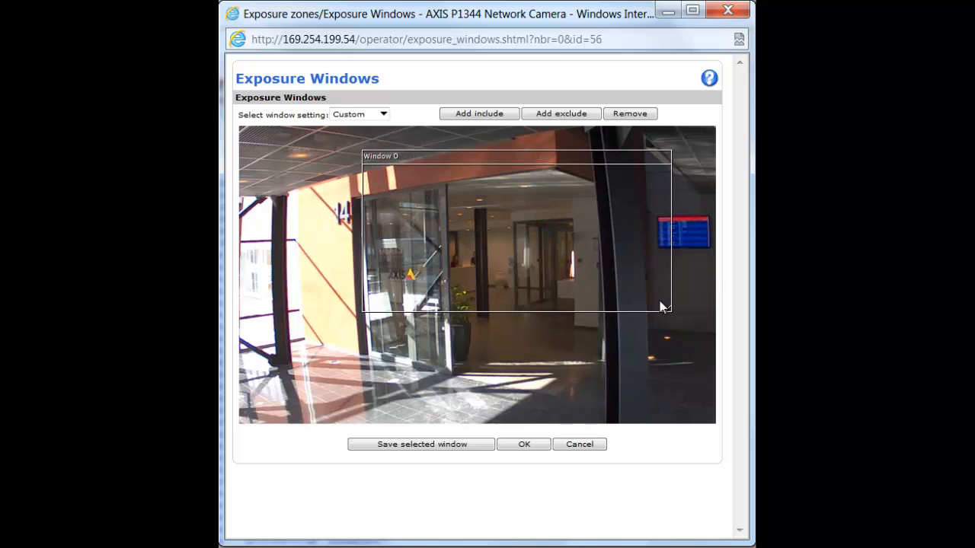
pyautogui.moveTo(680, 324); pyautogui.dragTo(720, 383)
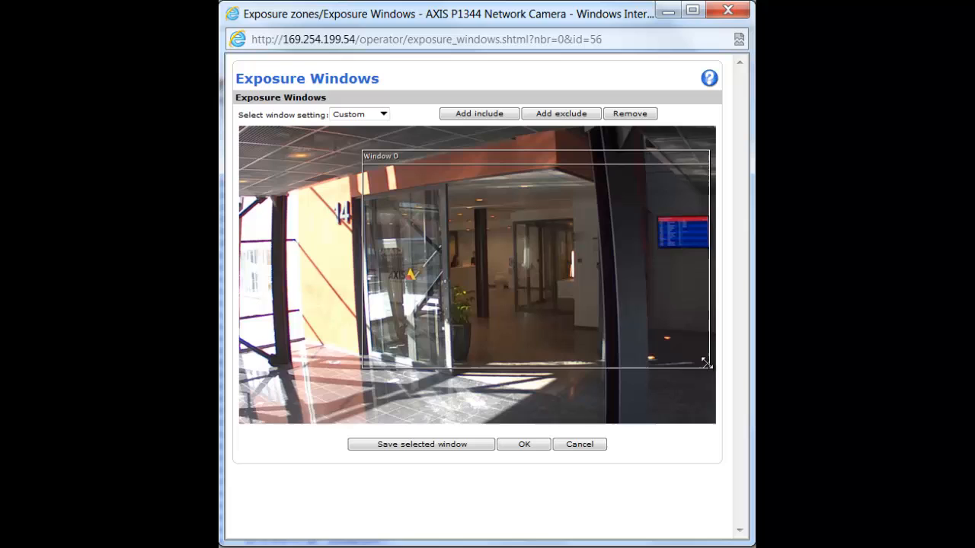
pyautogui.click(399, 441)
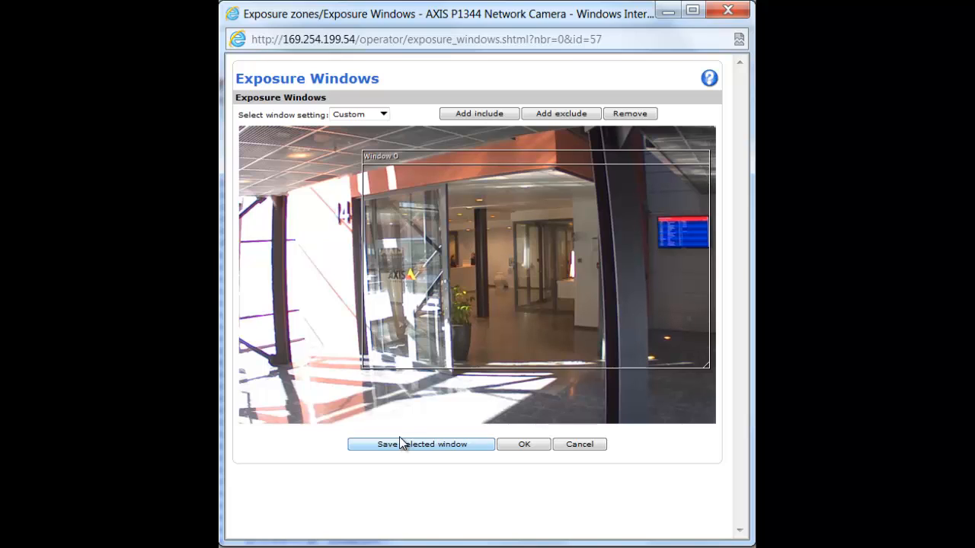
# Add an include window, shrink it, place it over the dark floor at the image's lower right, and save it
pyautogui.click(481, 113)
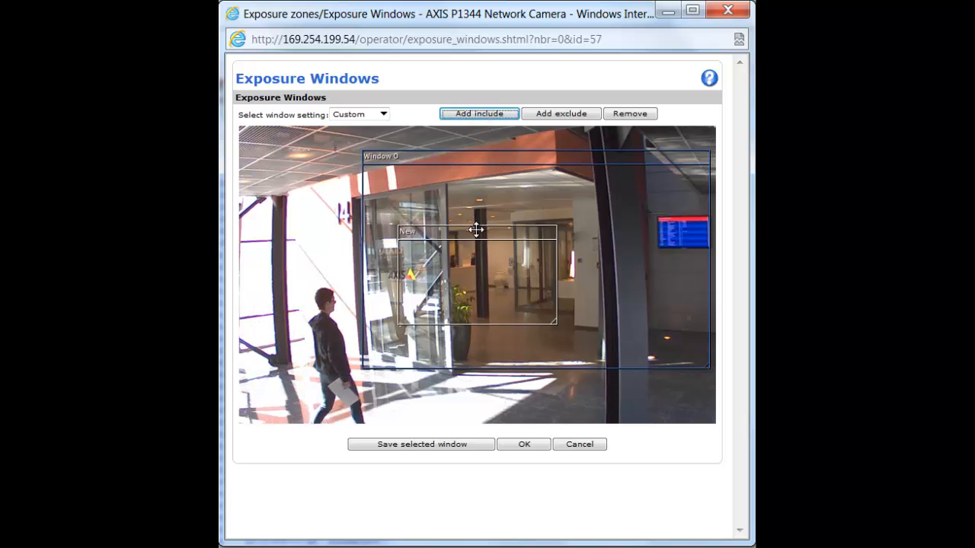
pyautogui.moveTo(476, 229); pyautogui.dragTo(614, 310)
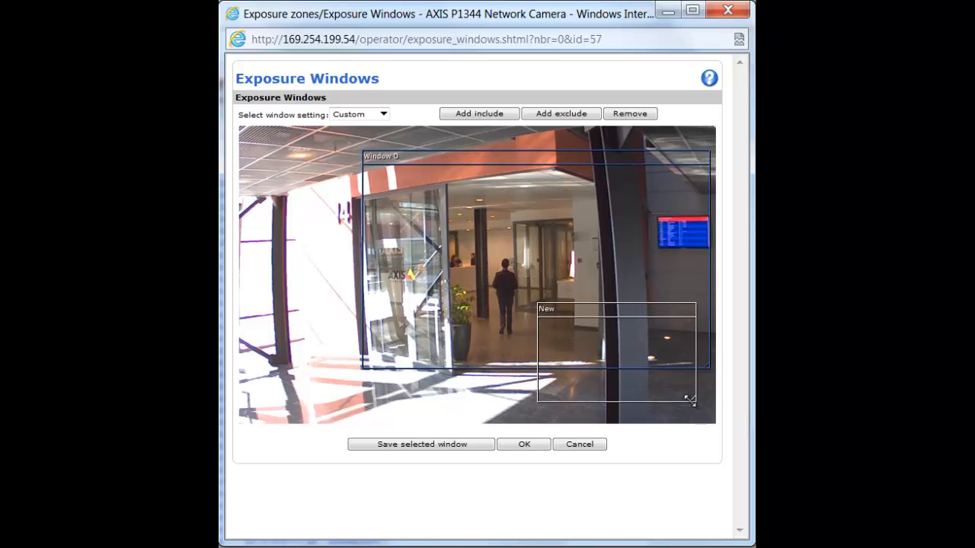
pyautogui.moveTo(689, 400); pyautogui.dragTo(663, 365)
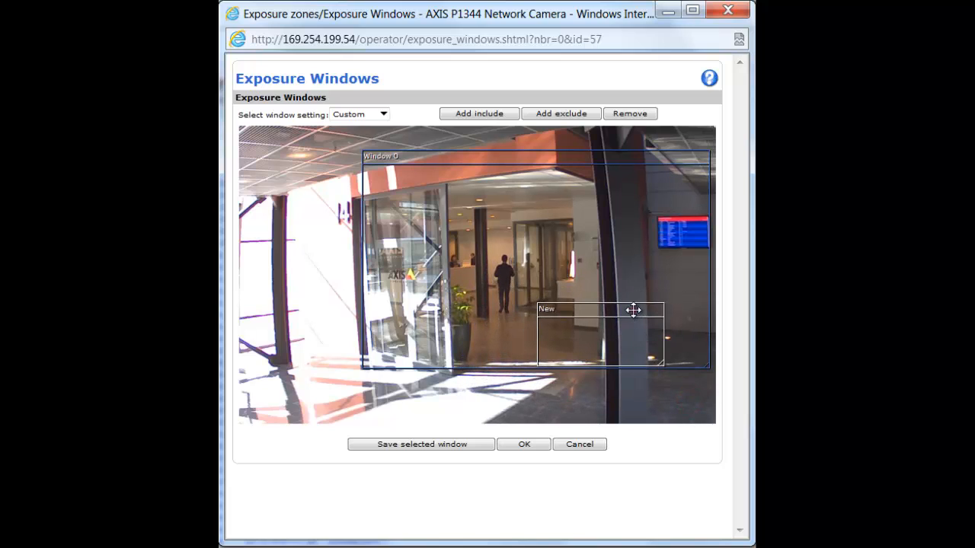
pyautogui.moveTo(633, 310); pyautogui.dragTo(664, 362)
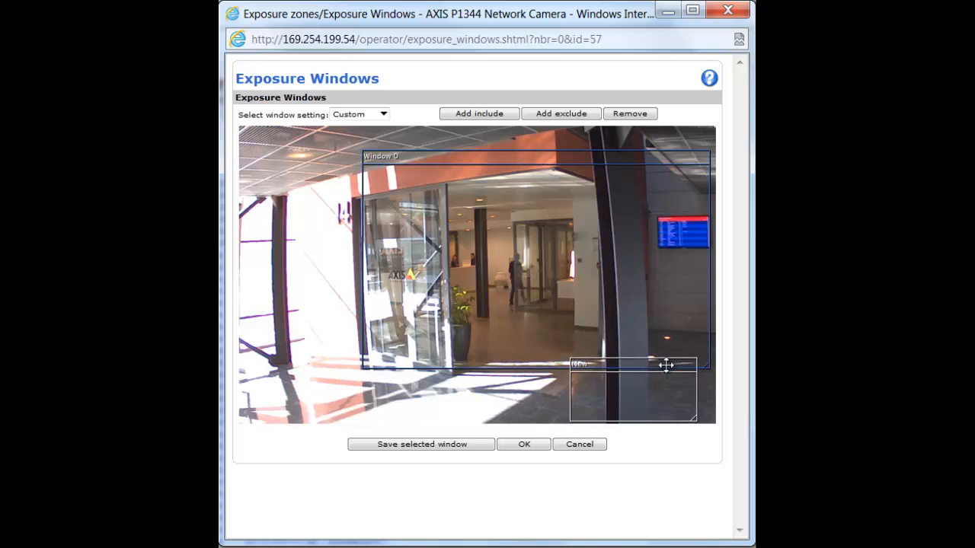
pyautogui.click(438, 444)
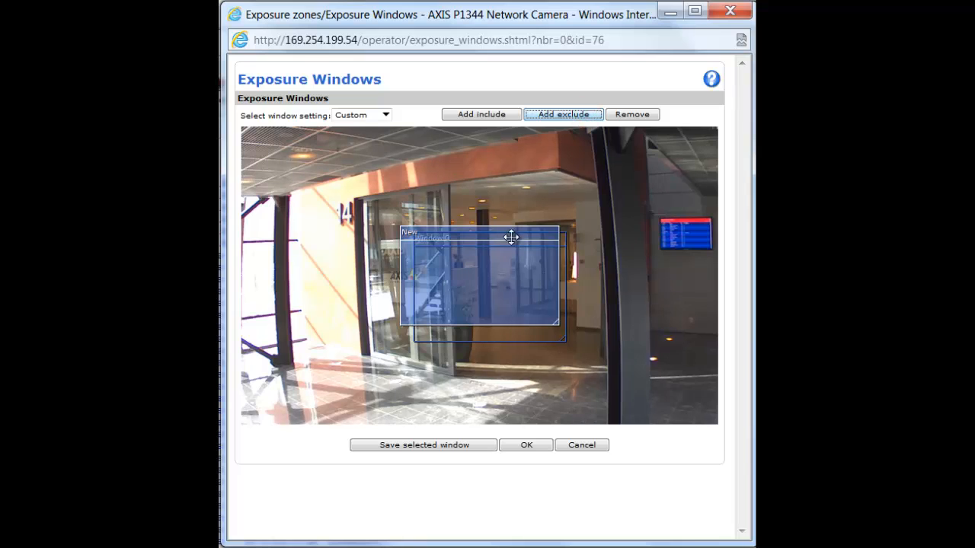
# Place the new exclude window over the bright area on the image's left, stretch it to the lower edge, and save it
pyautogui.moveTo(509, 235); pyautogui.dragTo(348, 188)
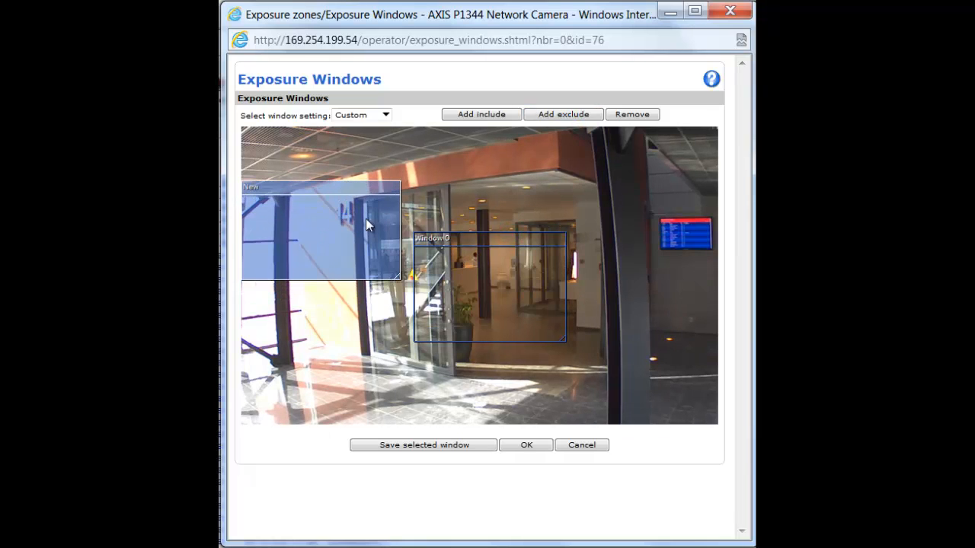
pyautogui.moveTo(395, 301); pyautogui.dragTo(378, 402)
pyautogui.moveTo(373, 278); pyautogui.dragTo(365, 428)
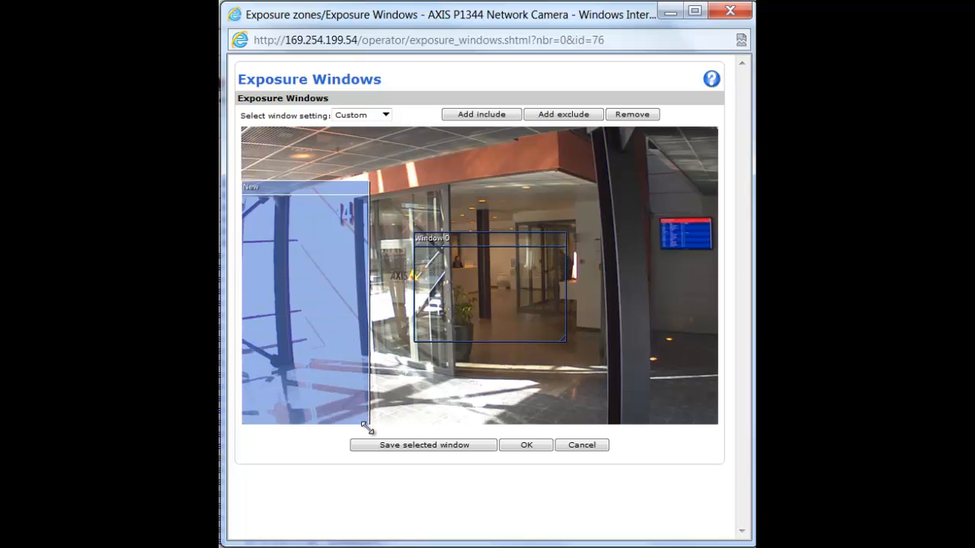
pyautogui.click(404, 446)
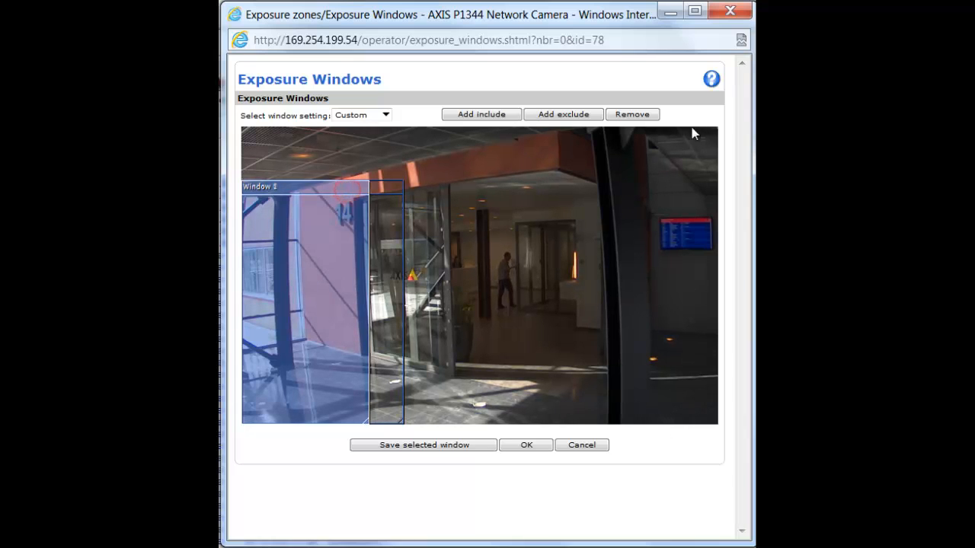
# Replace the exclude window on the image's left with a slightly wider one over the include window, and save it
pyautogui.click(638, 115)
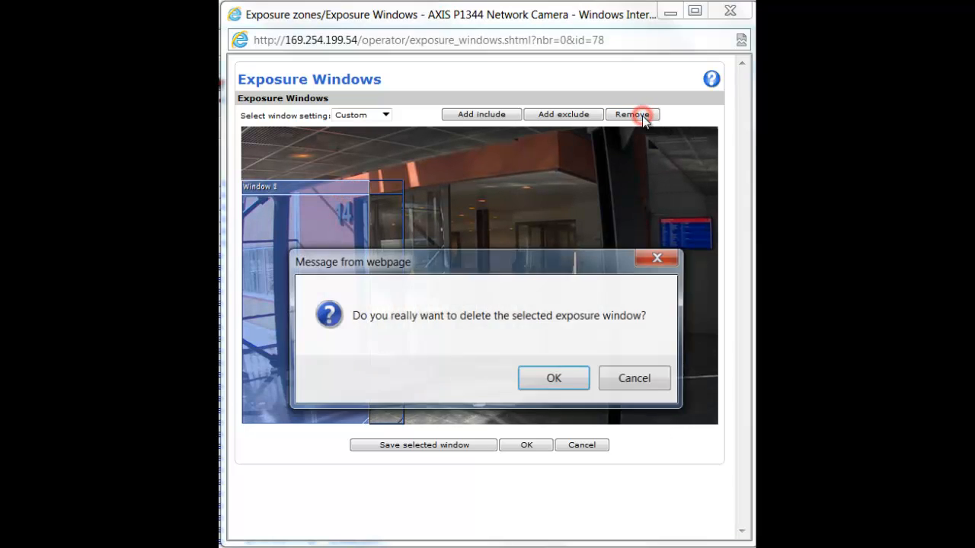
pyautogui.click(561, 380)
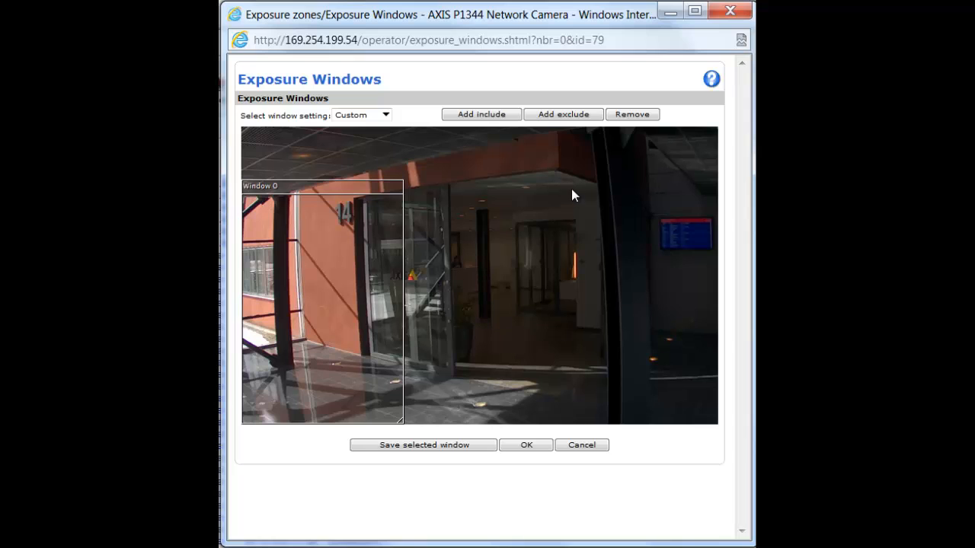
pyautogui.click(585, 121)
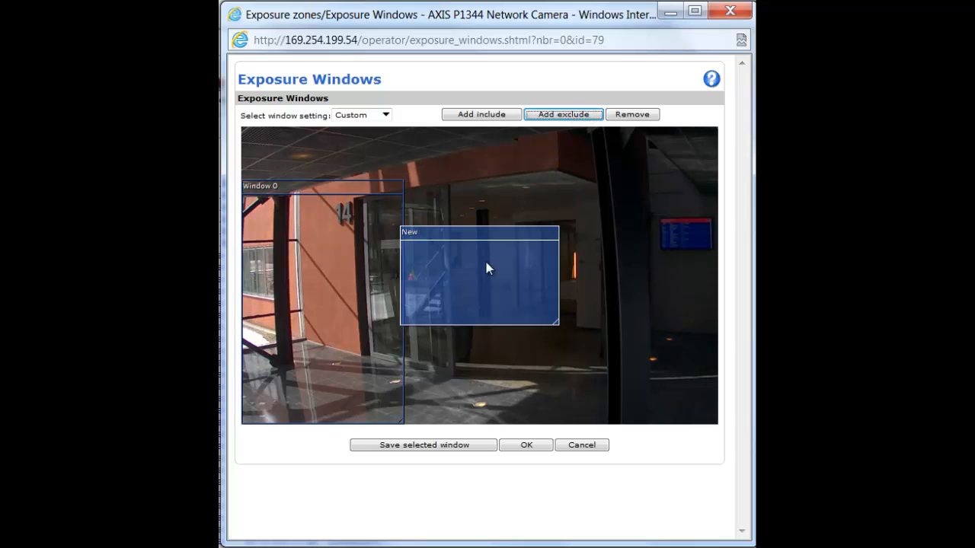
pyautogui.moveTo(491, 250); pyautogui.dragTo(329, 193)
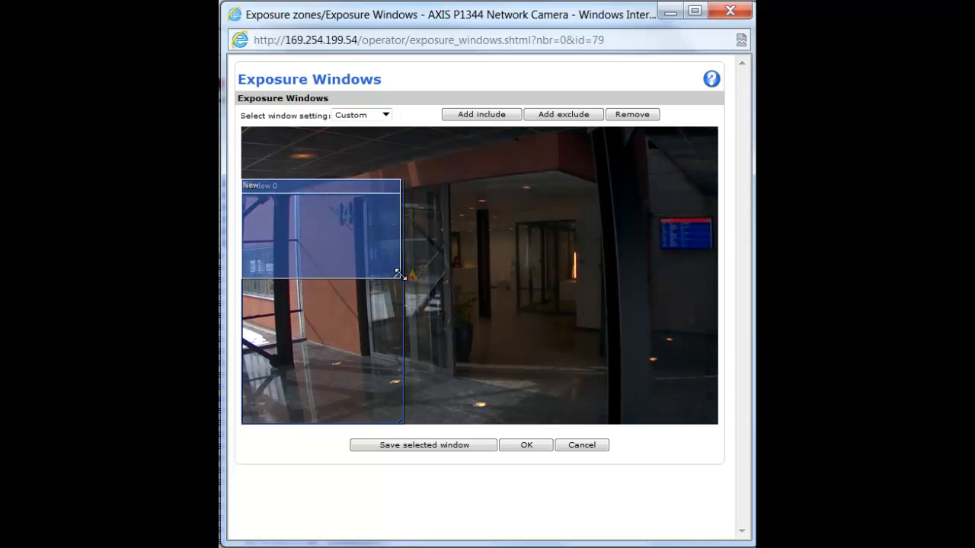
pyautogui.moveTo(397, 284); pyautogui.dragTo(380, 422)
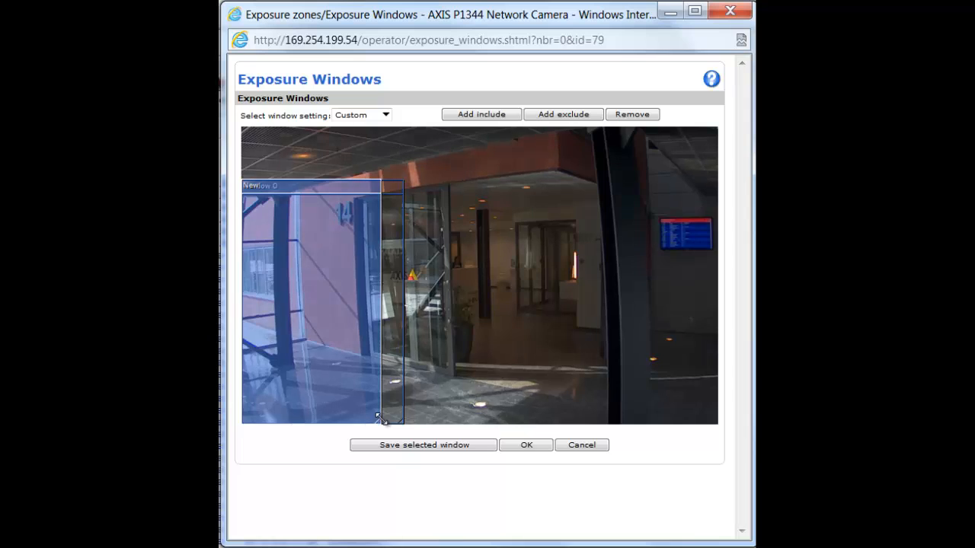
pyautogui.click(450, 448)
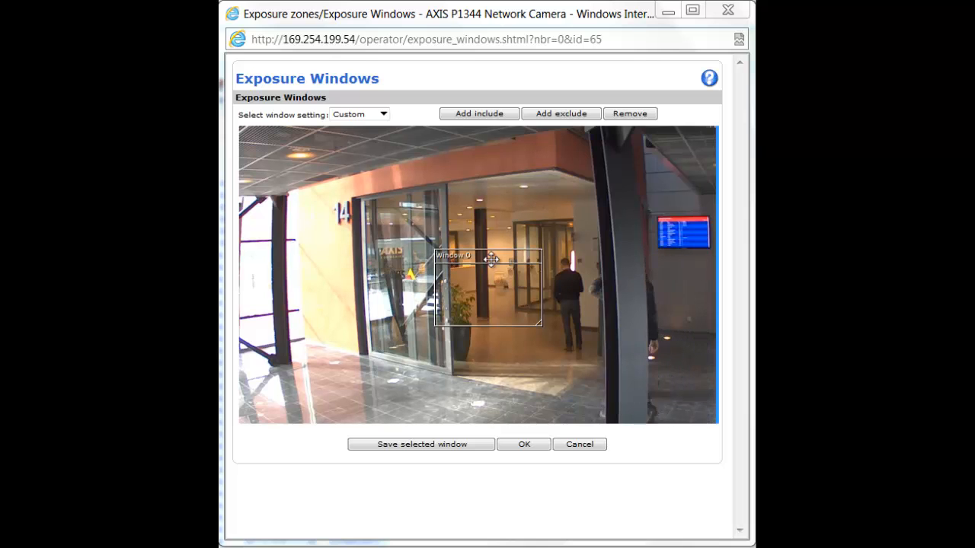
# Move Window 0 onto the entrance floor, shrink it to a very small zone beside the plant, and save it
pyautogui.moveTo(492, 260); pyautogui.dragTo(526, 303)
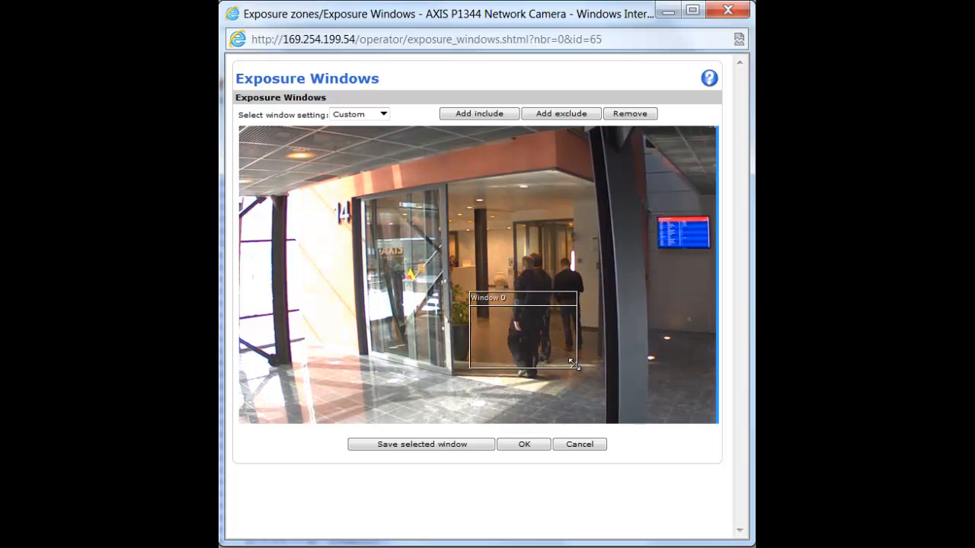
pyautogui.moveTo(573, 366); pyautogui.dragTo(498, 334)
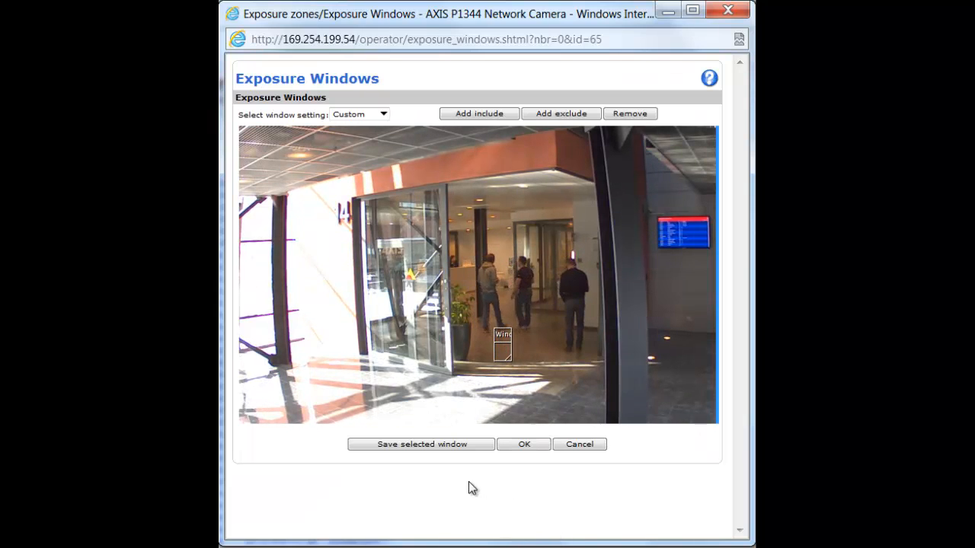
pyautogui.click(426, 444)
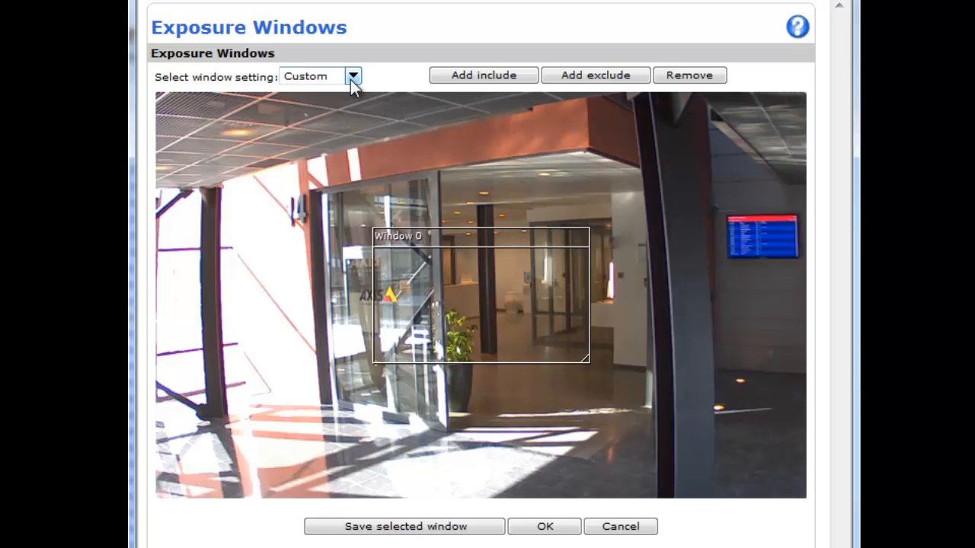
# Select the Center window setting to examine its weighted zone, then choose another preset from the window settings for comparison
pyautogui.click(352, 77)
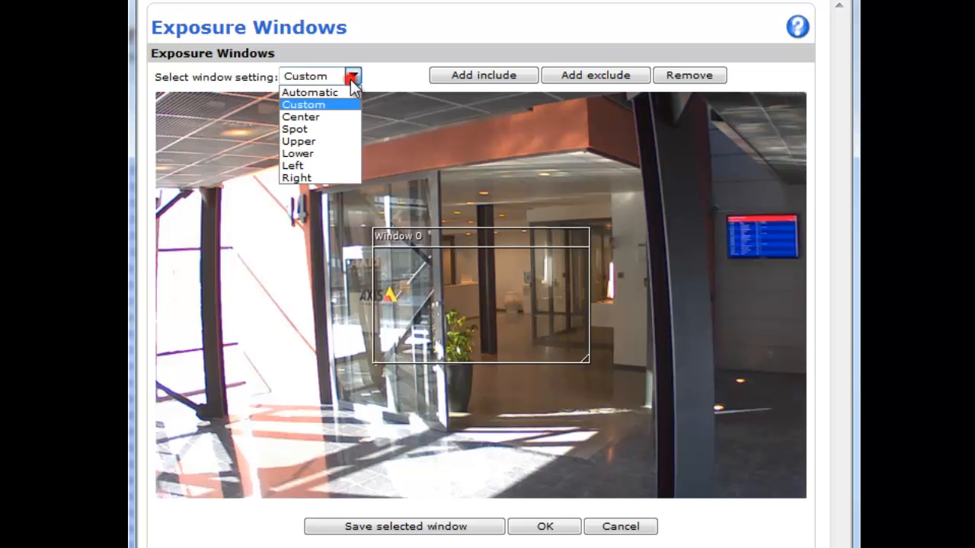
pyautogui.click(327, 116)
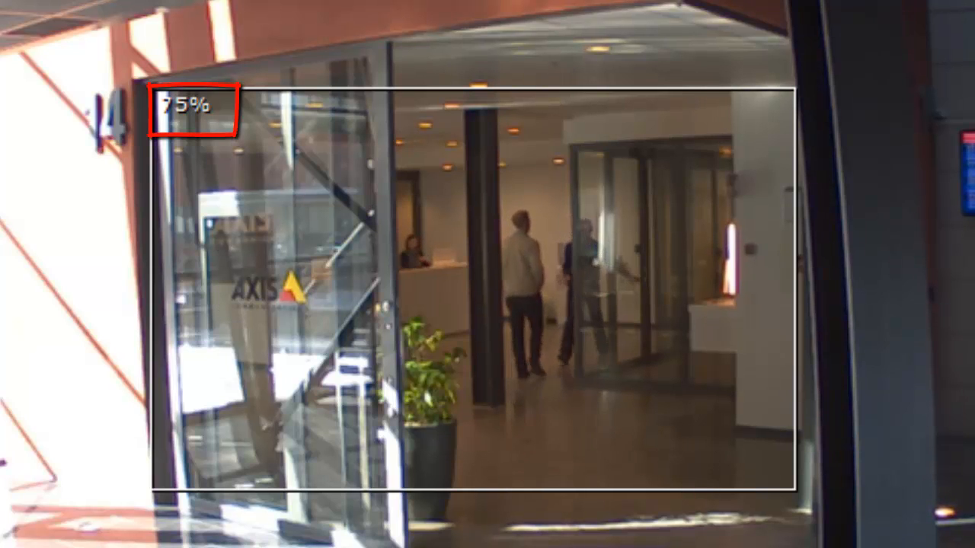
pyautogui.click(227, 0)
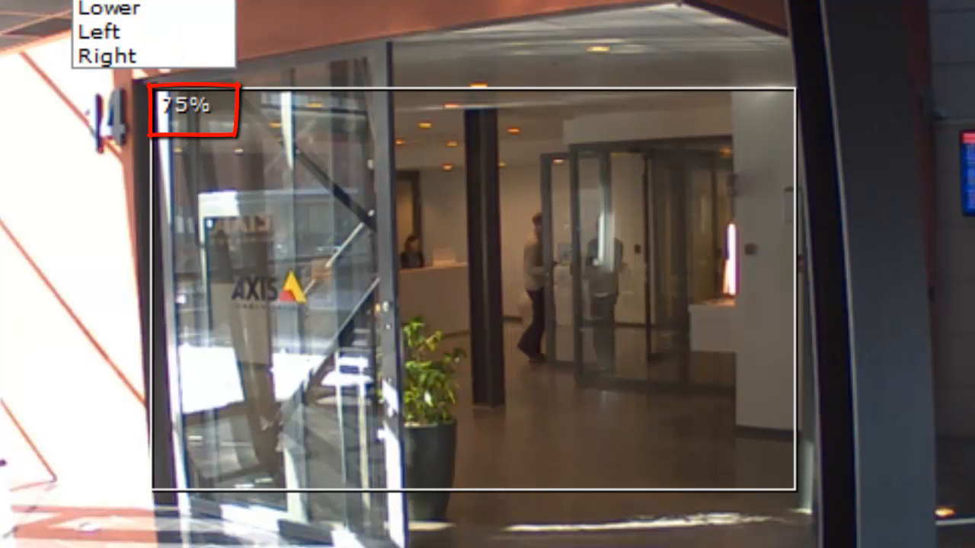
pyautogui.click(180, 0)
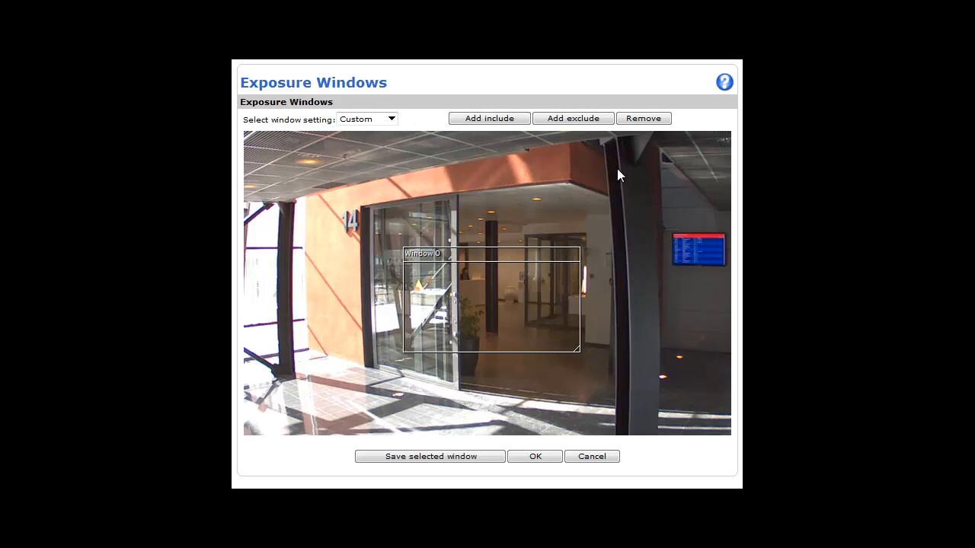
# Enlarge the custom Window 0 downward and slightly to the right over the entrance floor, and save it
pyautogui.moveTo(577, 347); pyautogui.dragTo(588, 381)
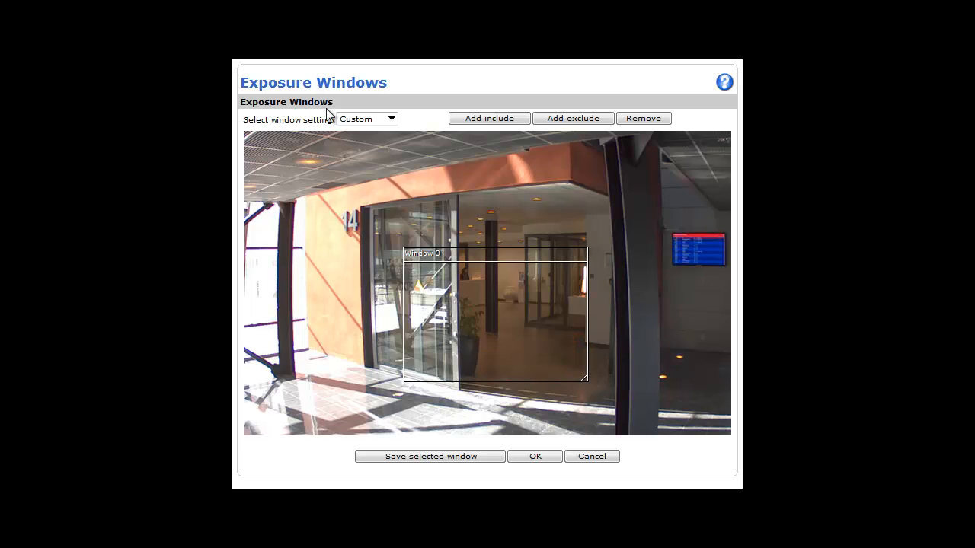
pyautogui.click(416, 456)
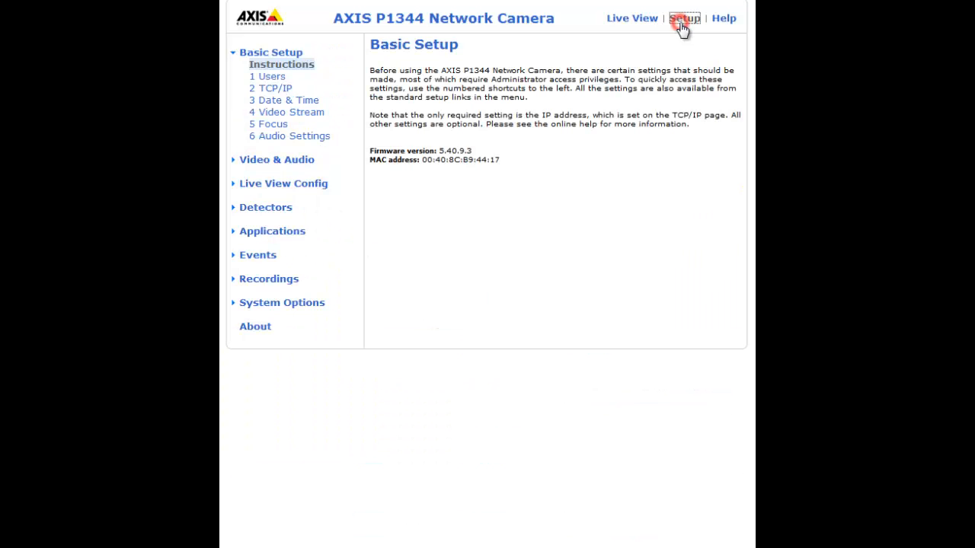
# Open the camera's plain config page from the advanced system options and load the ImageSource parameter group
pyautogui.click(274, 305)
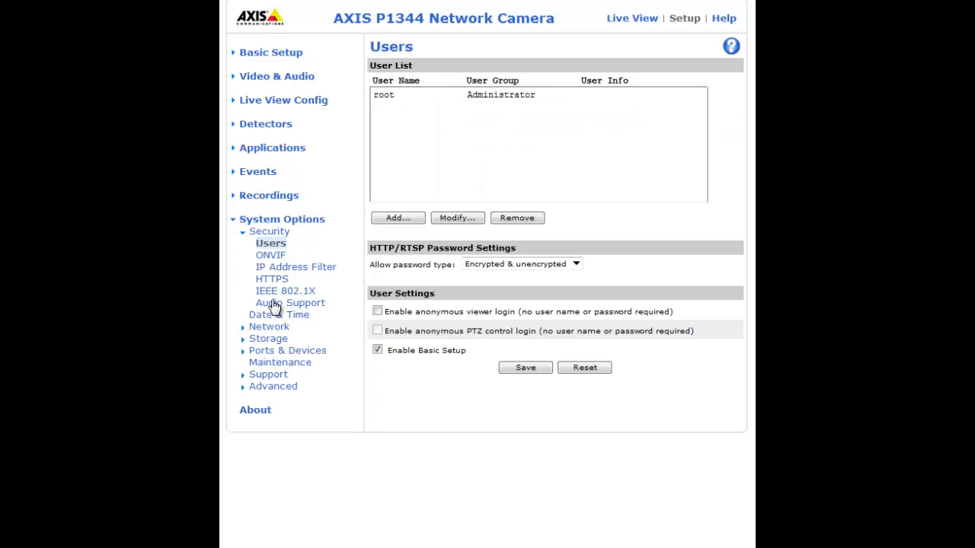
pyautogui.click(271, 387)
pyautogui.click(284, 351)
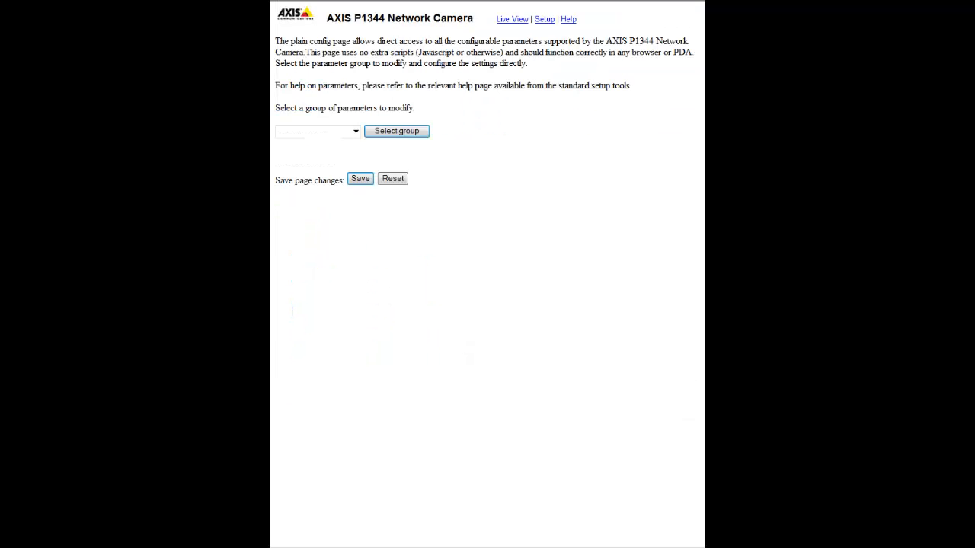
pyautogui.click(356, 131)
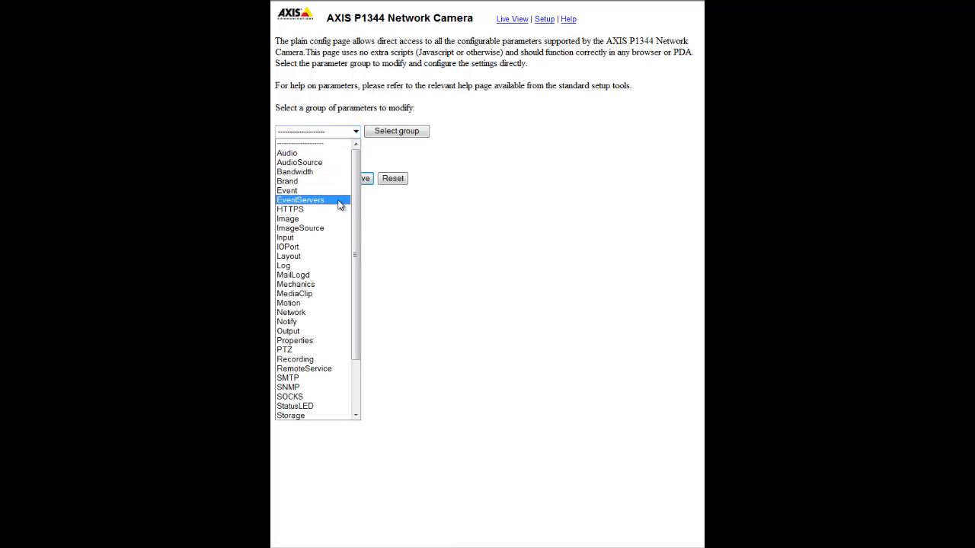
pyautogui.click(330, 228)
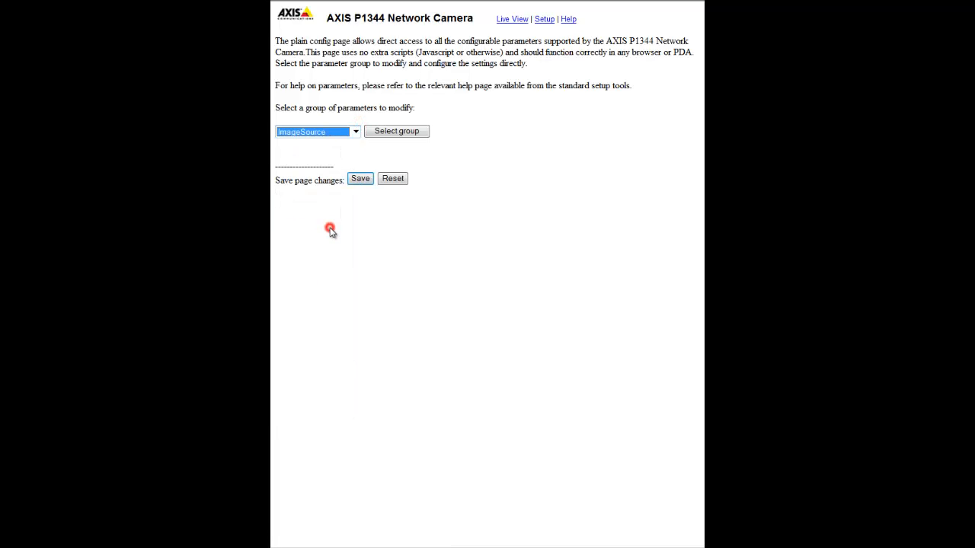
pyautogui.click(391, 134)
# Set the CustomExposureWindow weight to 80 in the image sensor parameters and save the page changes
pyautogui.scroll(-1, 391, 136)
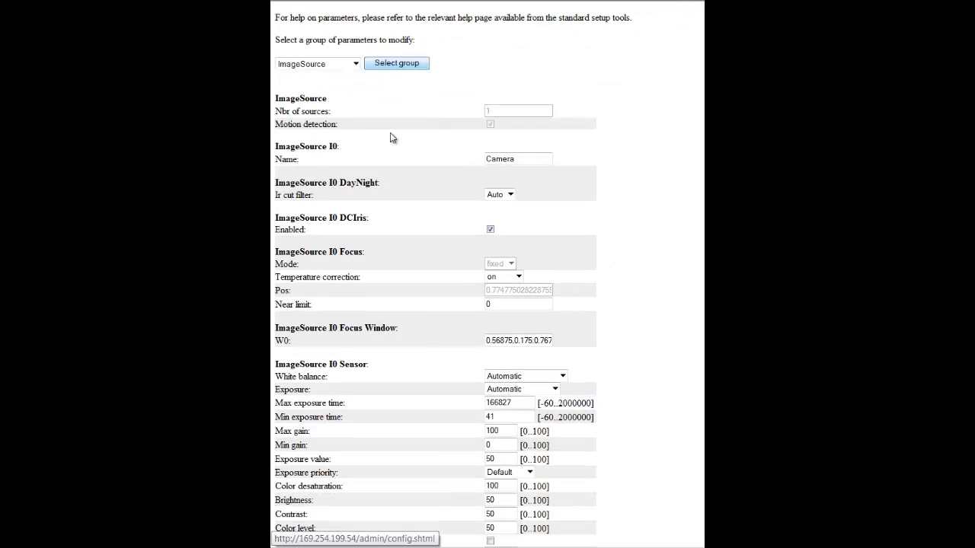
pyautogui.scroll(-3, 392, 137)
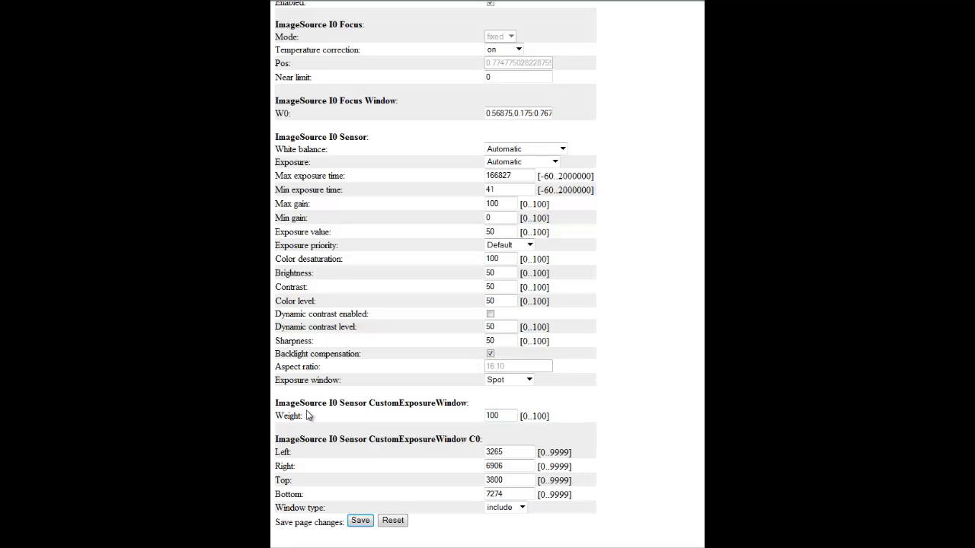
pyautogui.doubleClick(492, 415)
pyautogui.write('80')
pyautogui.click(362, 522)
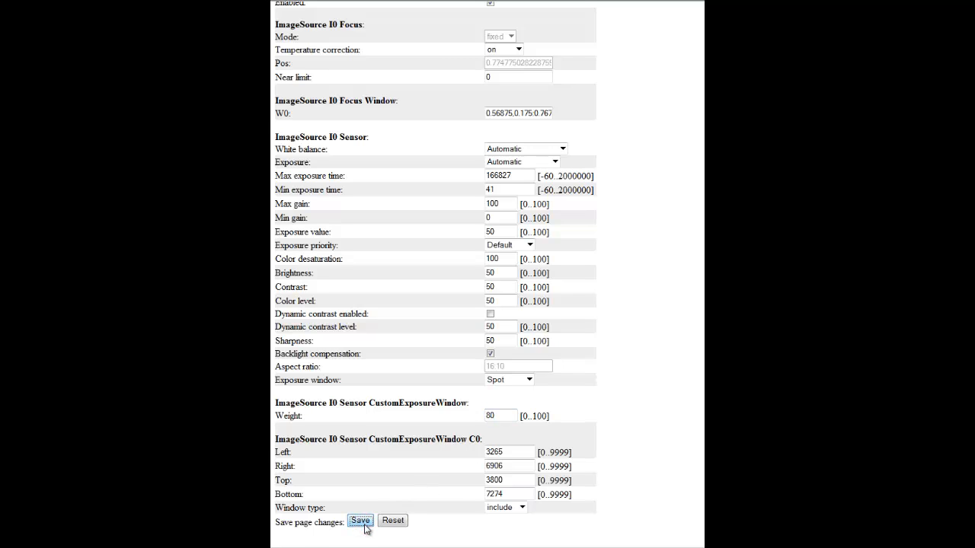